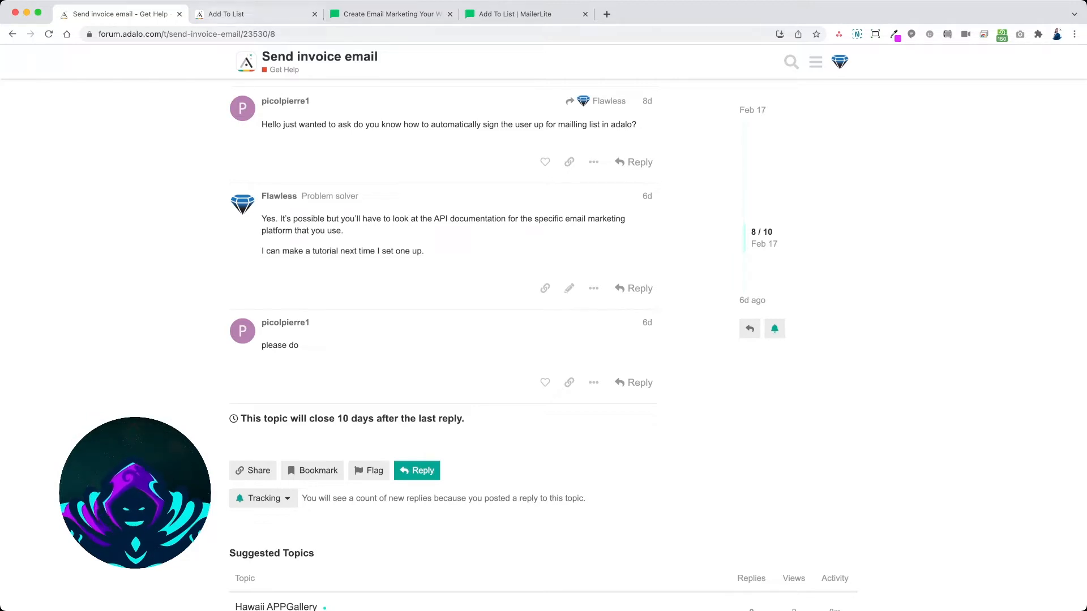
# Step: Close the forum topic and review MailerLite's monthly pricing for the free plan and the larger subscriber tiers
pyautogui.click(180, 14)
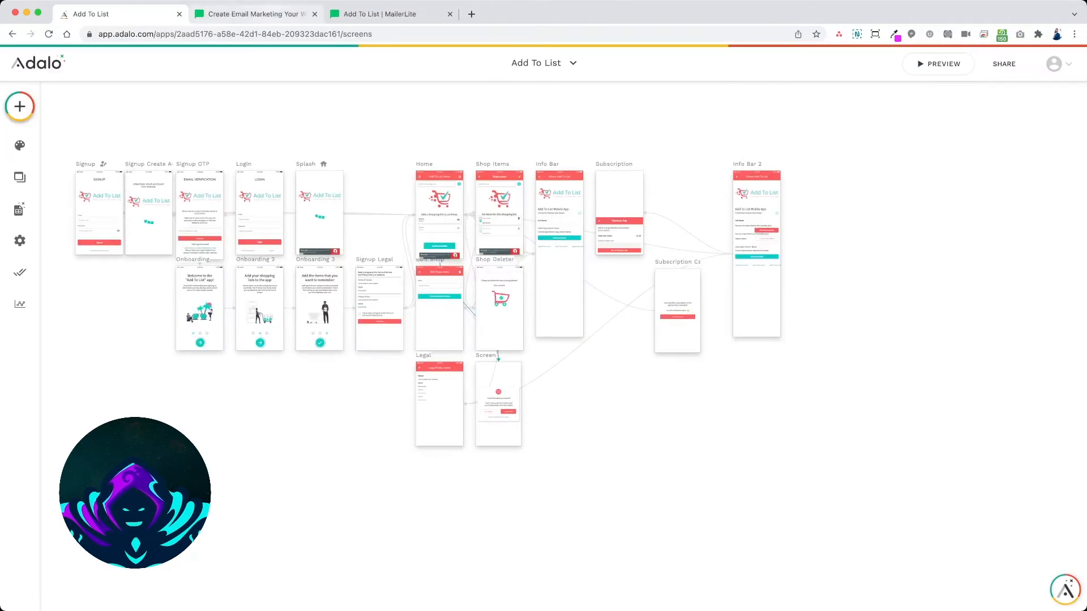
pyautogui.click(255, 14)
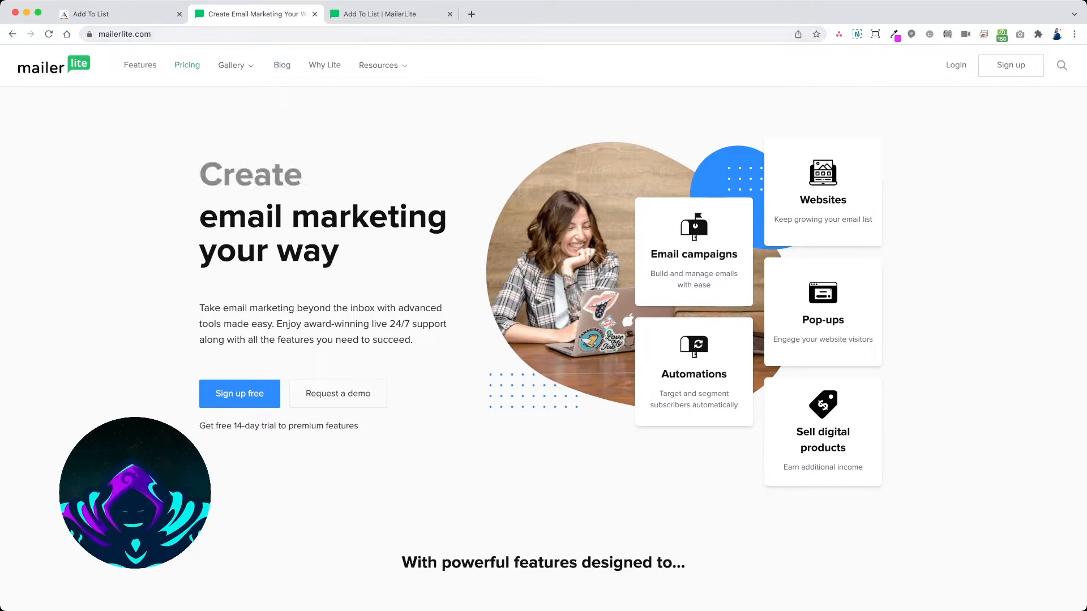
pyautogui.click(186, 65)
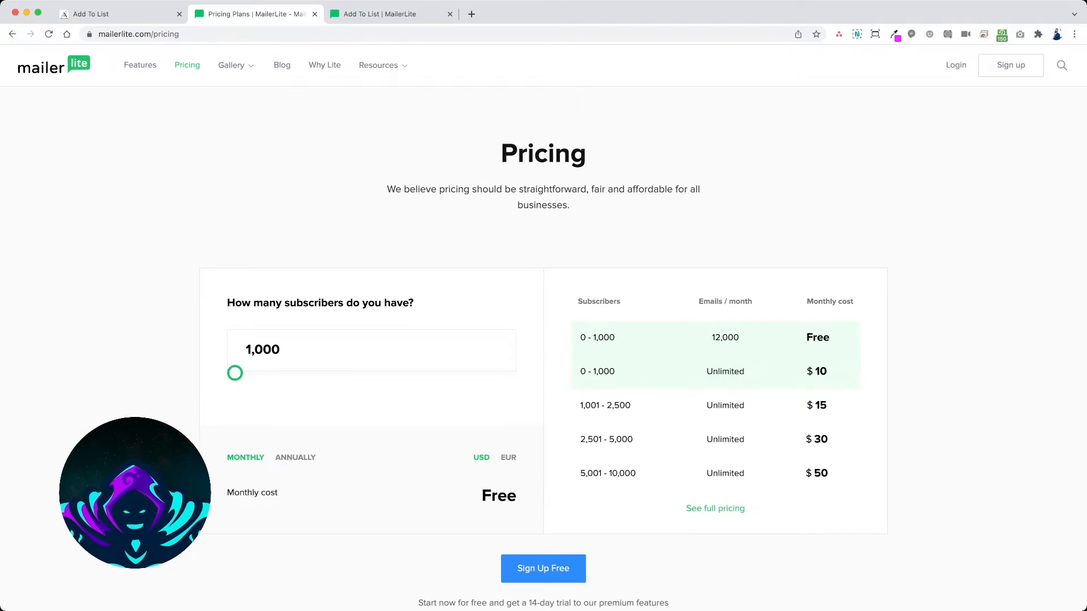
pyautogui.moveTo(227, 492); pyautogui.dragTo(516, 498)
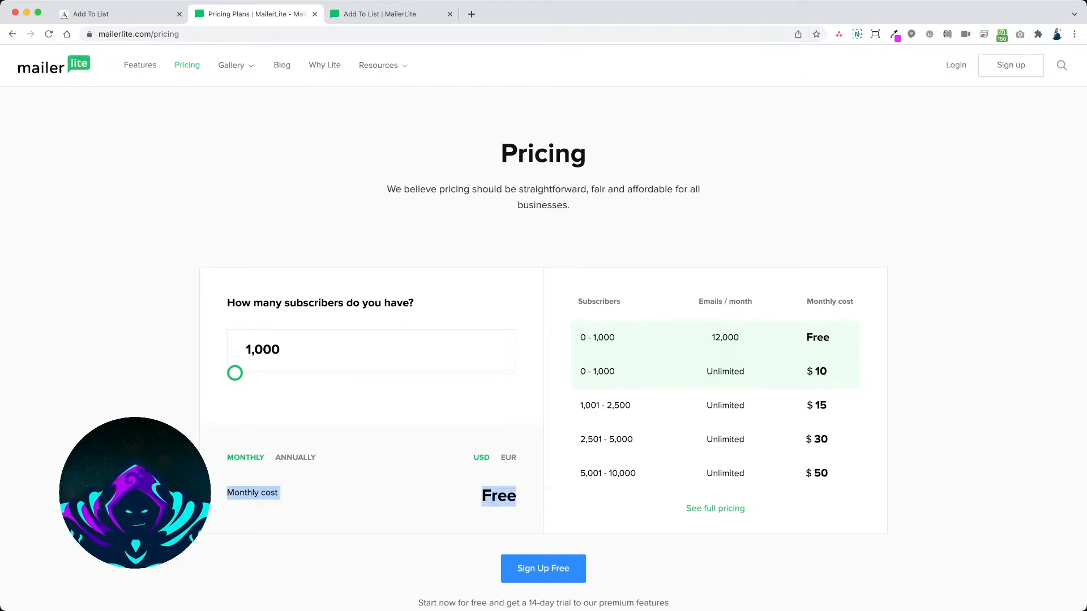
pyautogui.doubleClick(725, 371)
pyautogui.moveTo(579, 405); pyautogui.dragTo(827, 405)
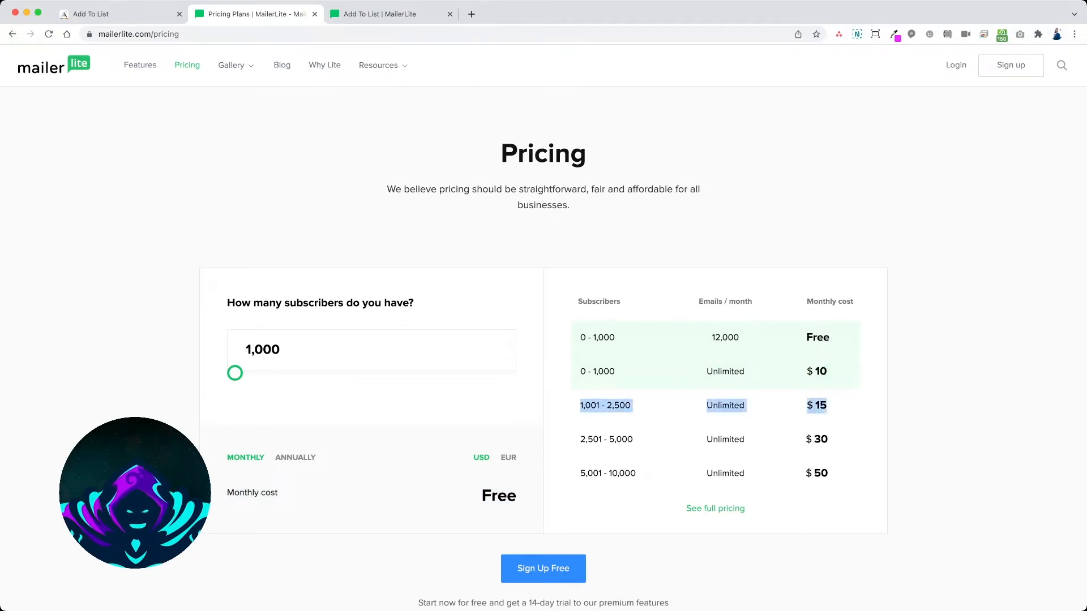
pyautogui.moveTo(806, 473); pyautogui.dragTo(828, 473)
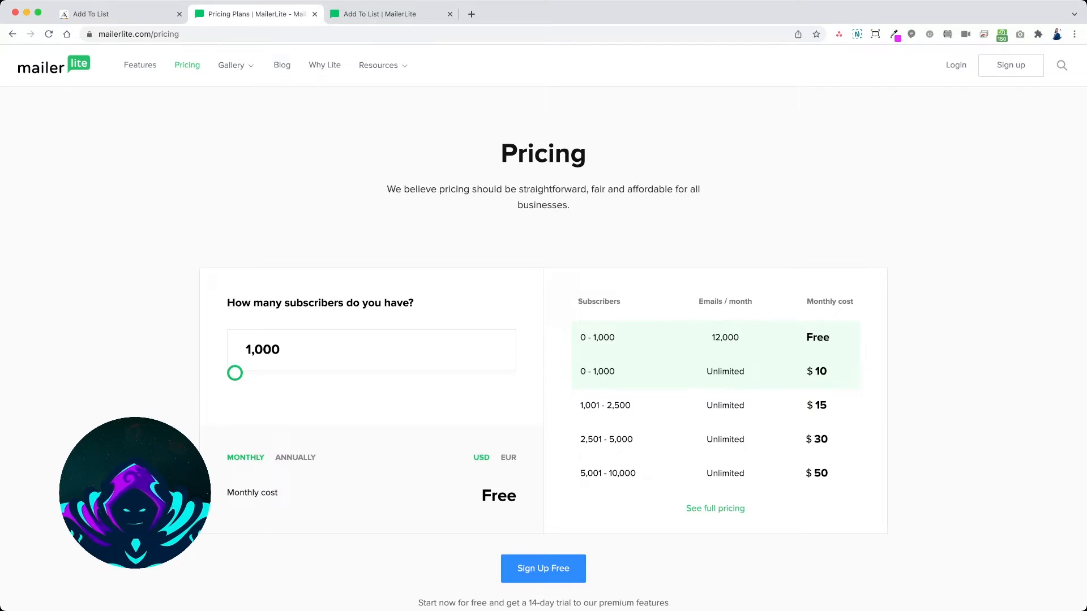
# Step: Switch to the Adalo editor and inspect the Email List Asked property in the Users database collection
pyautogui.hotkey('ctrl', 'shift', 'Tab')
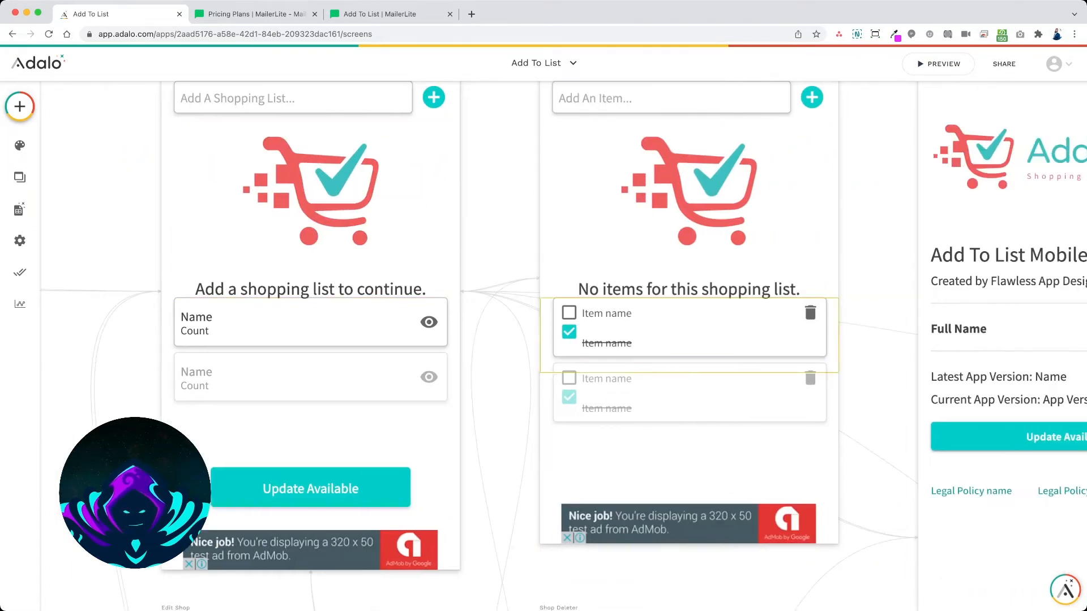
pyautogui.scroll(-5, 738, 176)
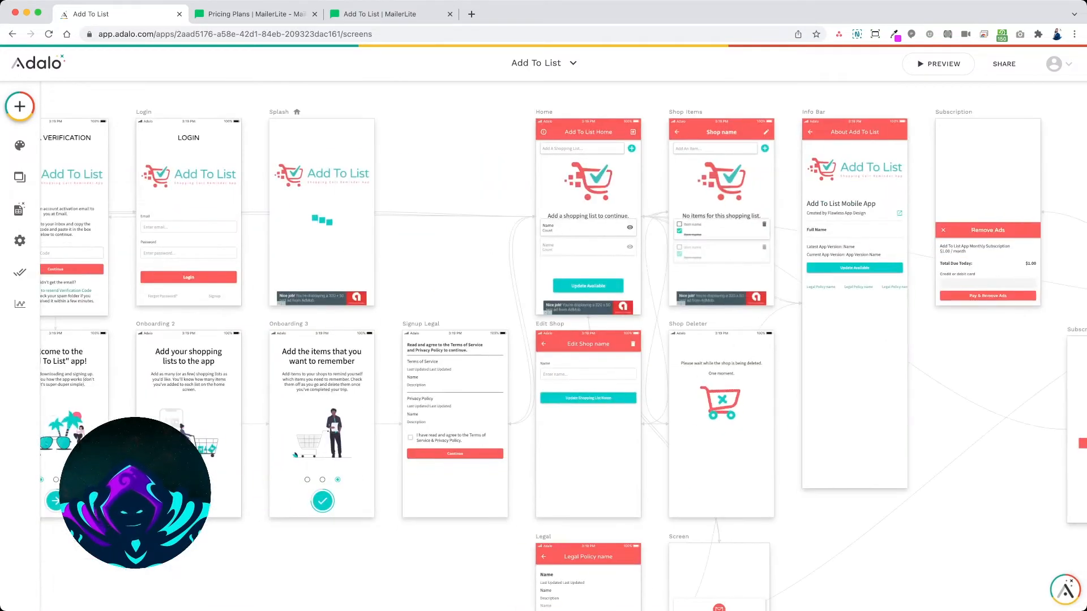
pyautogui.hscroll(-5, 543, 317)
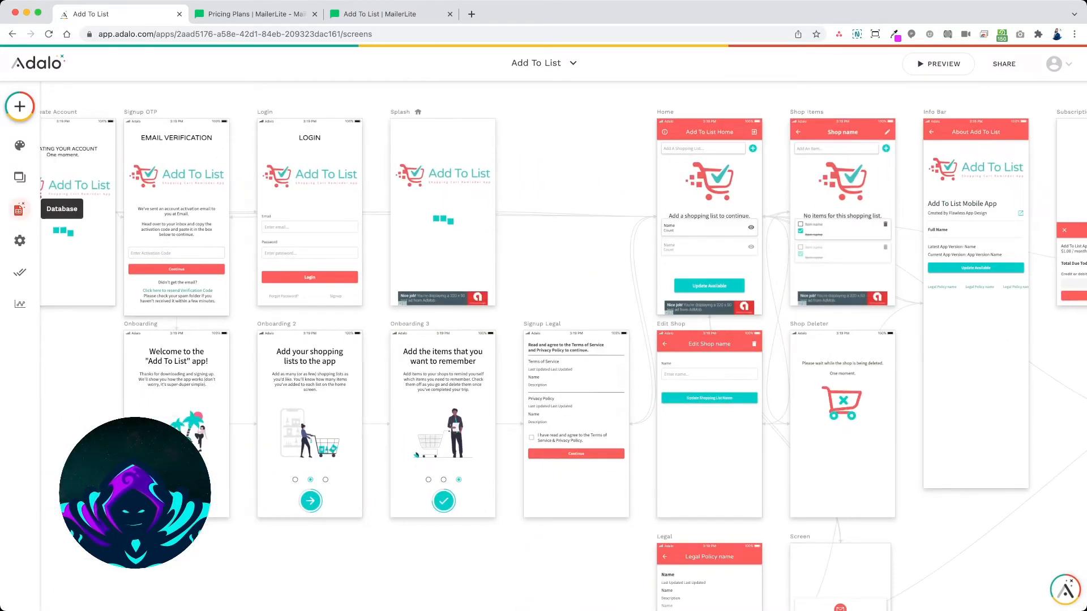
pyautogui.click(19, 210)
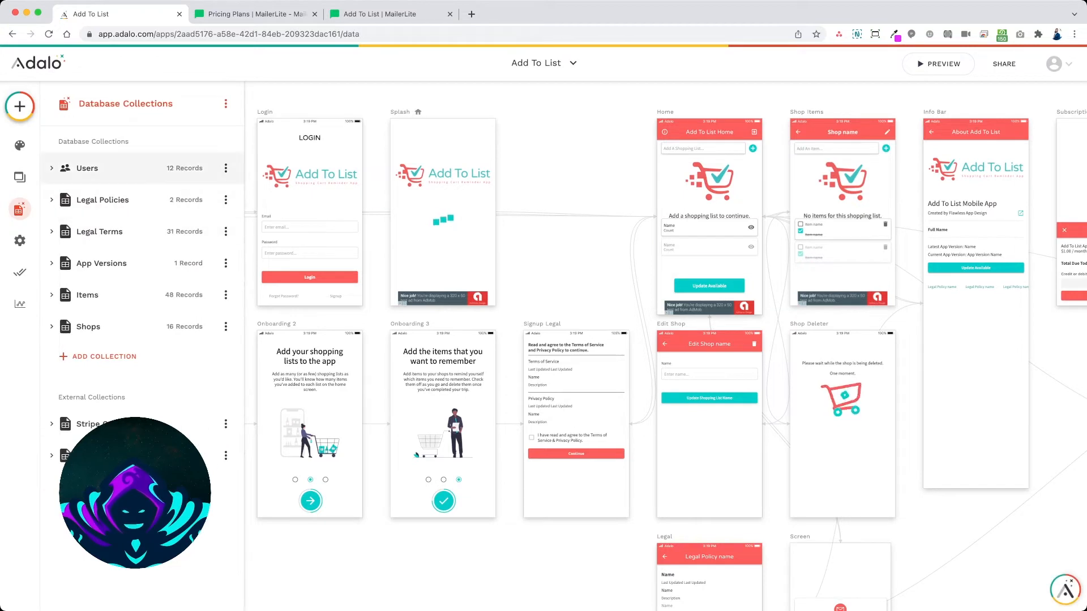
pyautogui.click(87, 169)
pyautogui.scroll(-5, 142, 340)
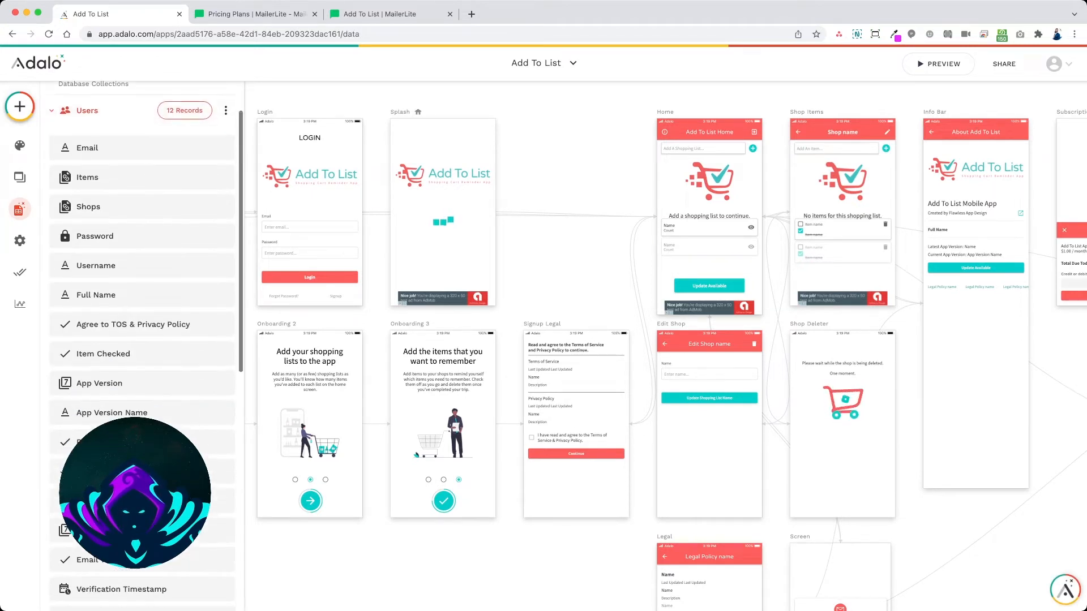
pyautogui.scroll(-3, 142, 340)
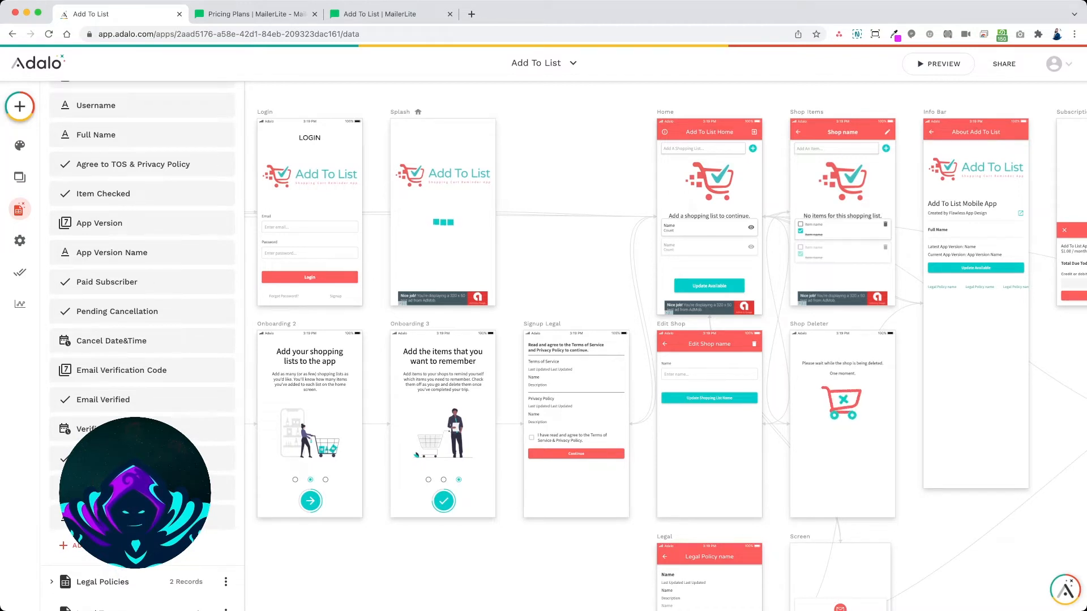
pyautogui.click(142, 488)
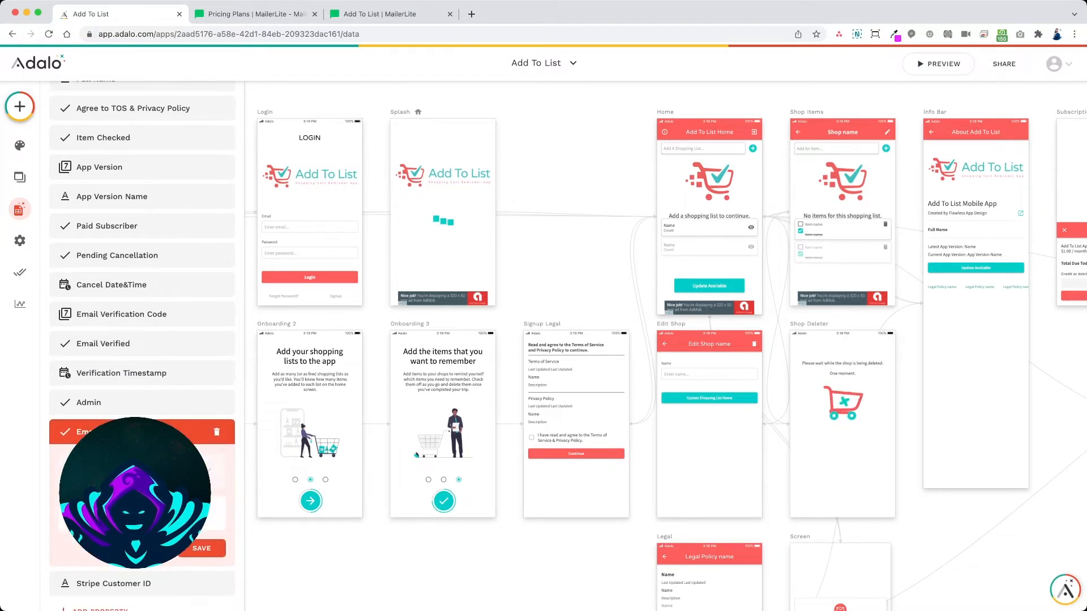
pyautogui.scroll(-5, 141, 339)
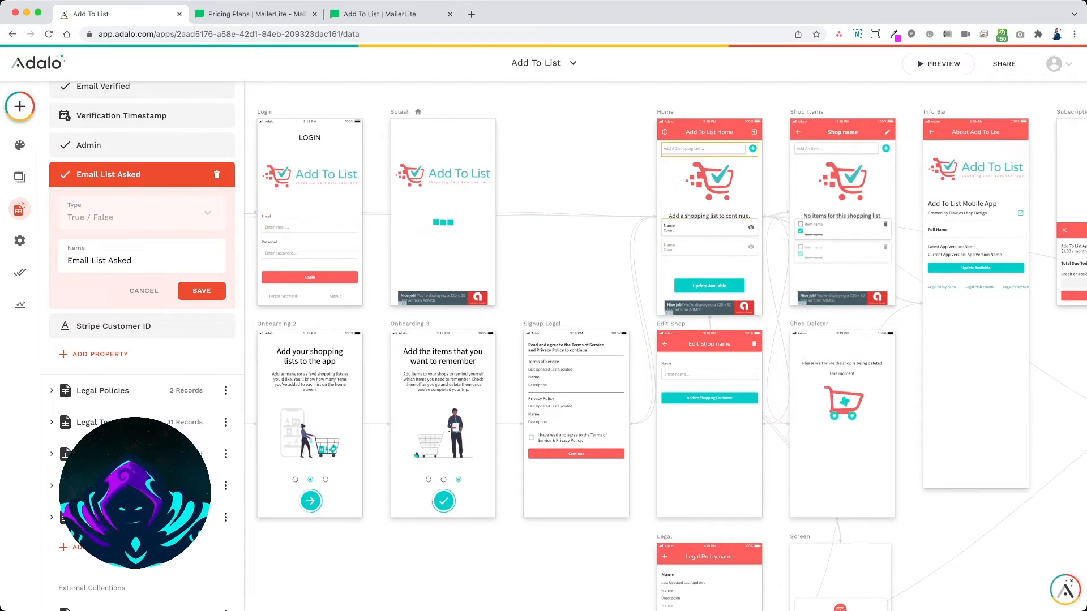
# Step: Open Countdown 3 on the Home screen and inspect its countdown-finished link action to the screen named Screen
pyautogui.click(704, 148)
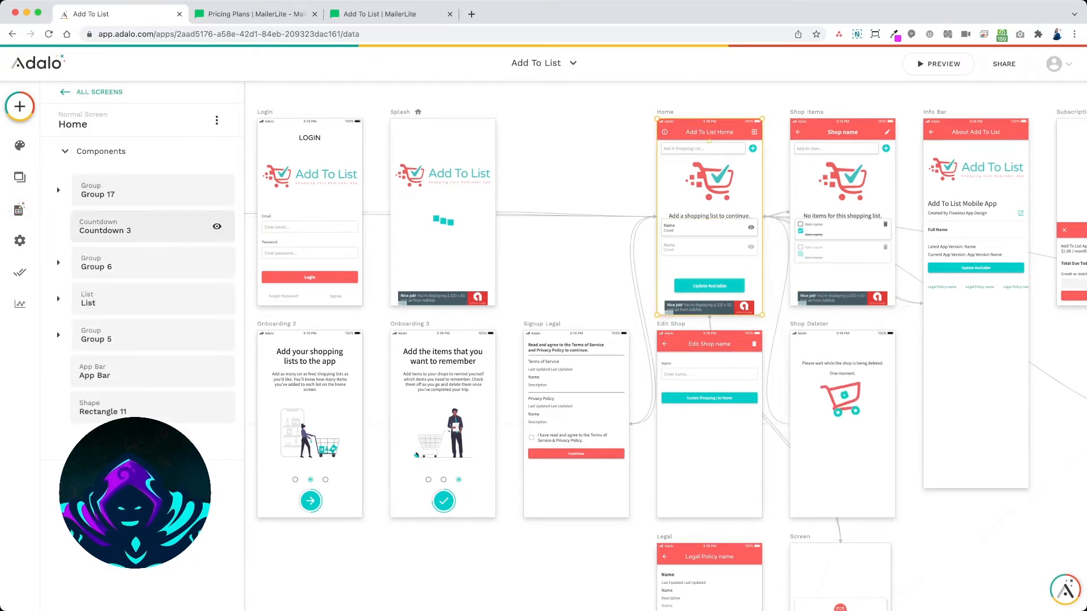
pyautogui.click(108, 226)
pyautogui.click(90, 316)
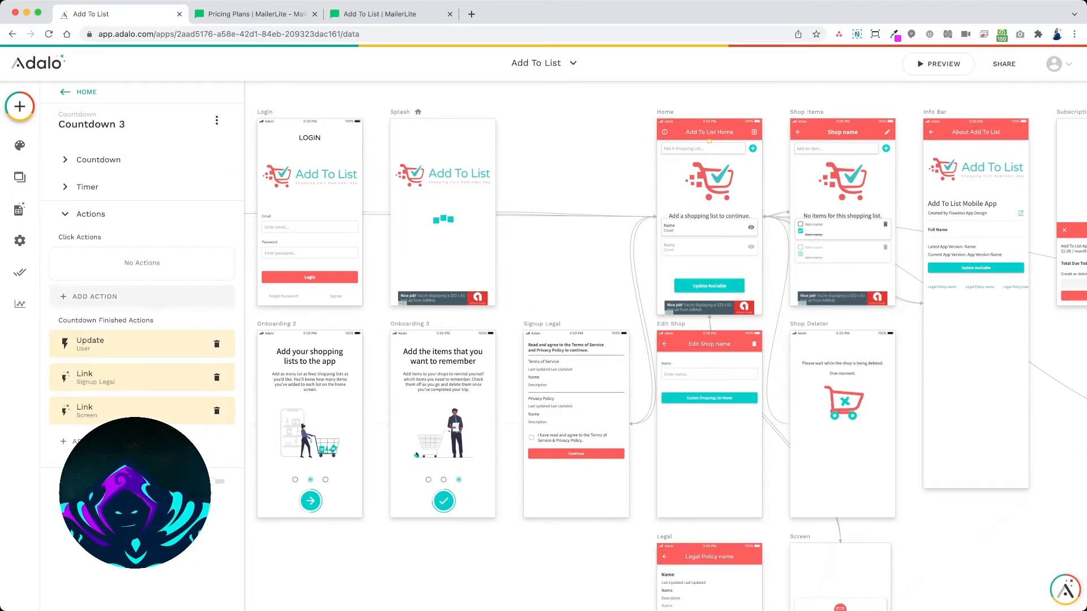
pyautogui.click(142, 411)
pyautogui.scroll(-2, 142, 340)
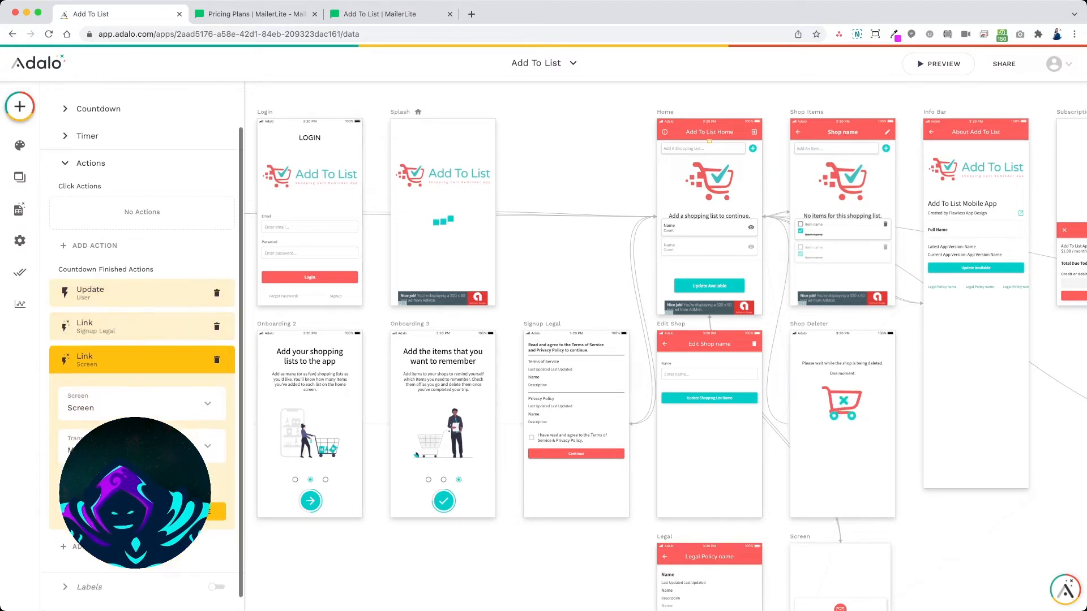
pyautogui.scroll(-1, 142, 317)
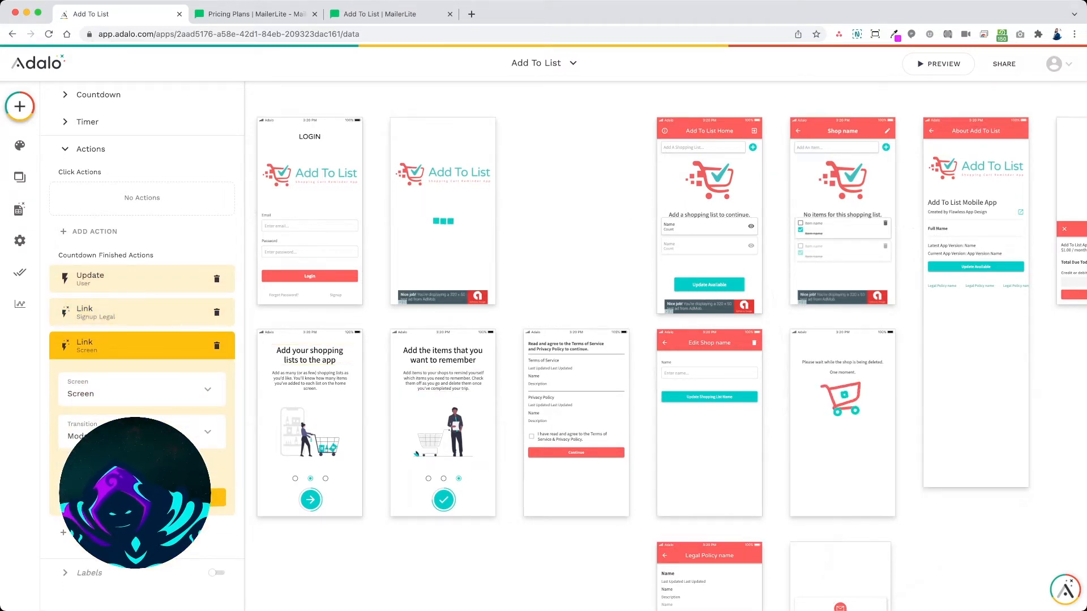
# Step: Show the advanced settings of the countdown's link to Screen and examine the condition for when it happens
pyautogui.scroll(-3, 671, 345)
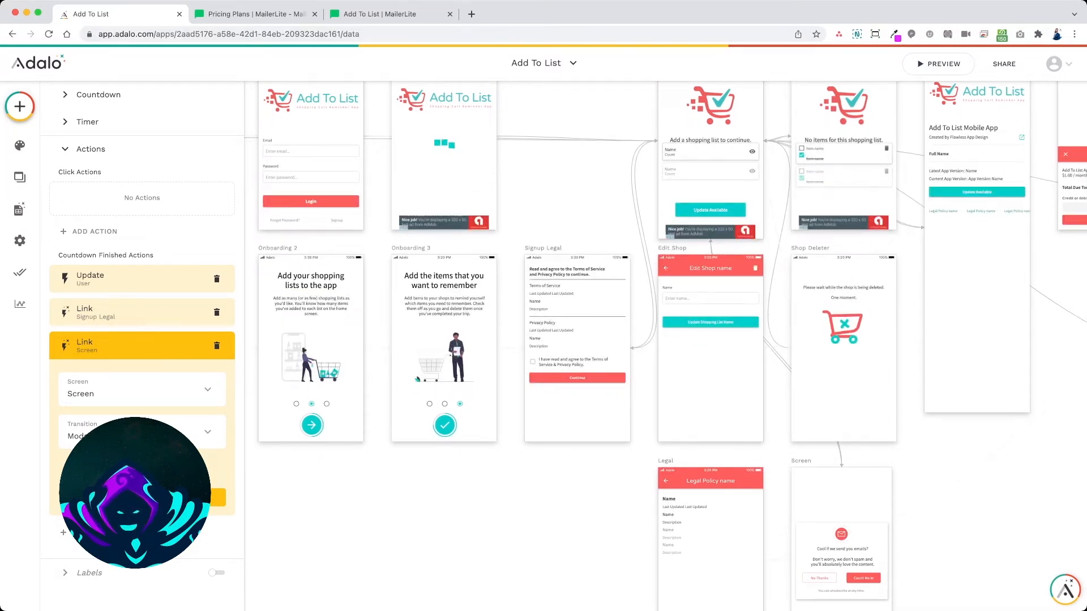
pyautogui.hscroll(5, 665, 345)
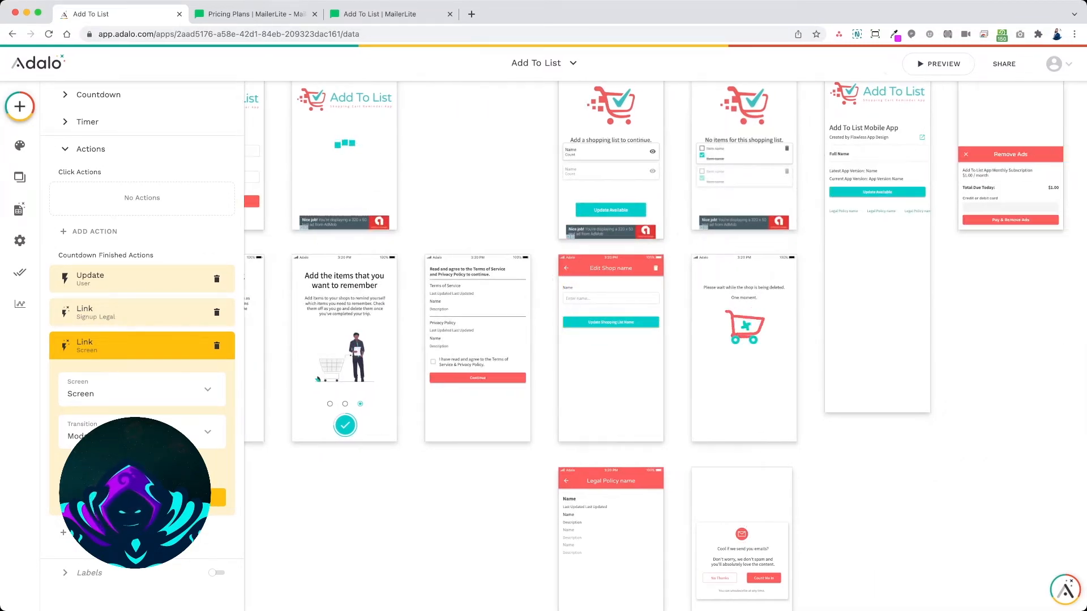
pyautogui.click(142, 497)
pyautogui.scroll(-2, 203, 217)
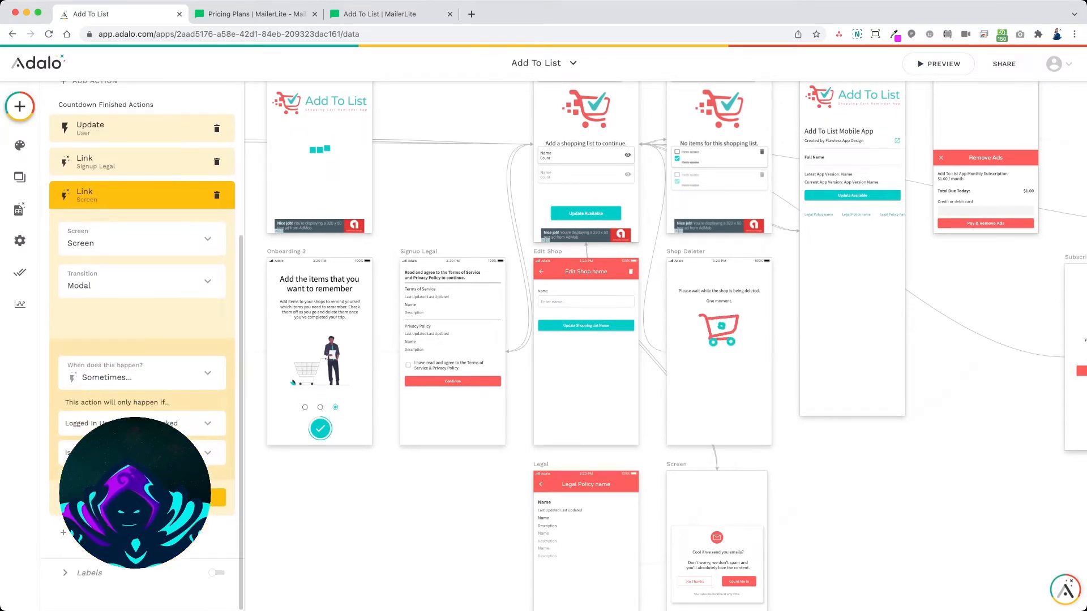
pyautogui.scroll(-1, 203, 198)
pyautogui.scroll(4, 142, 346)
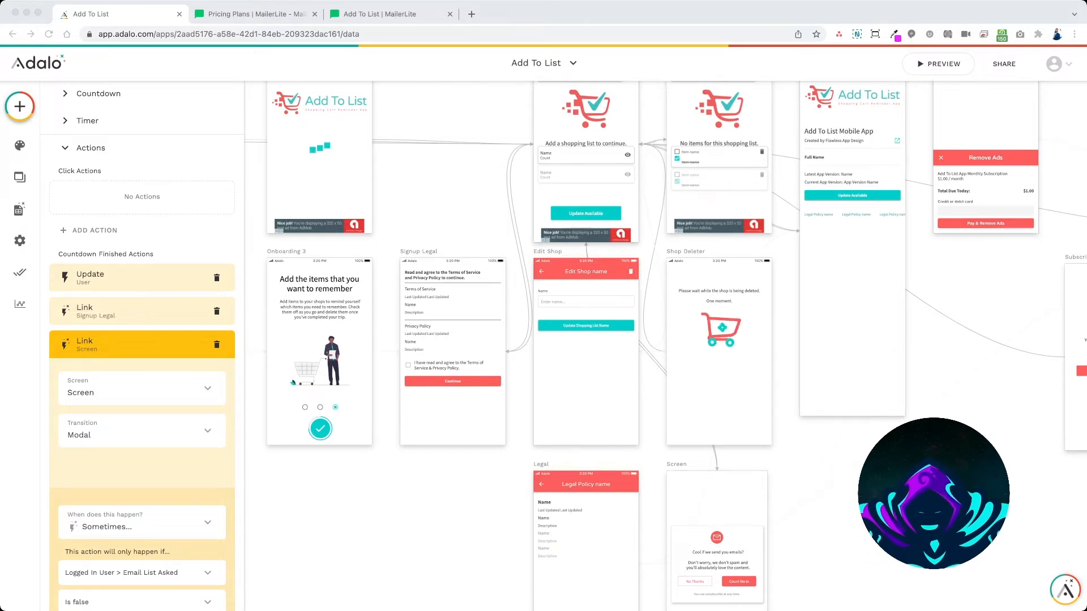
# Step: Examine the email opt-in pop-up on the modal screen beneath Shop Deleter, including its wording and two buttons
pyautogui.scroll(-5, 665, 339)
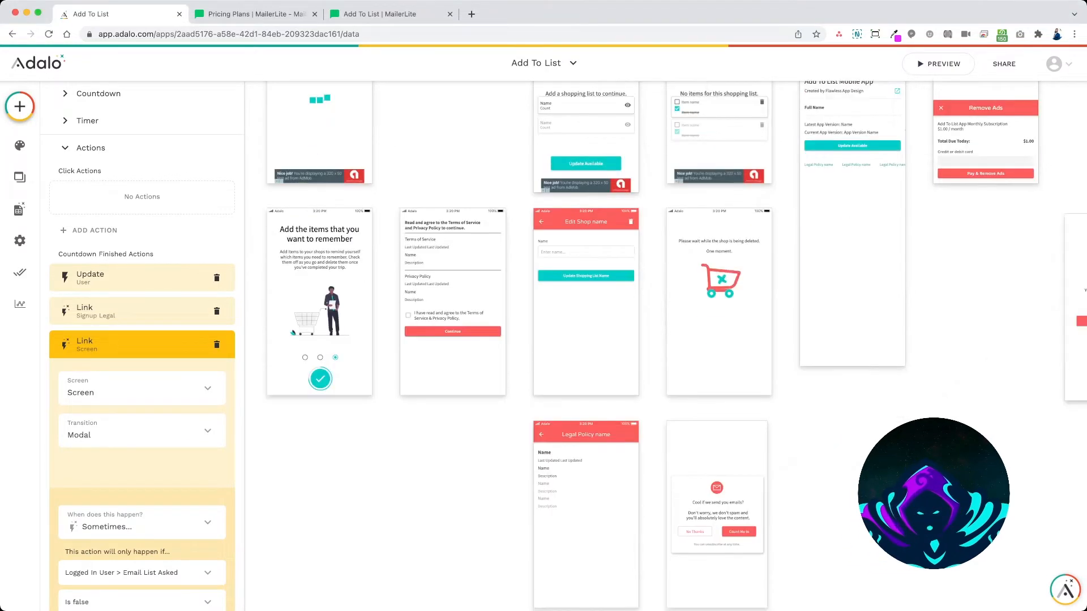
pyautogui.scroll(-1, 141, 396)
pyautogui.scroll(-2, 142, 339)
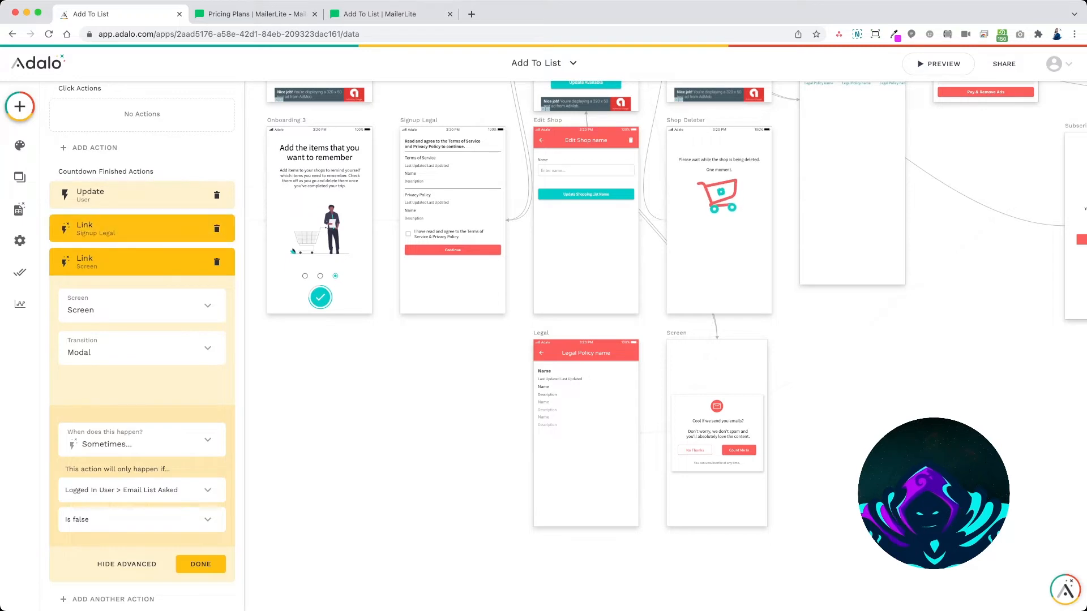
pyautogui.scroll(1, 670, 310)
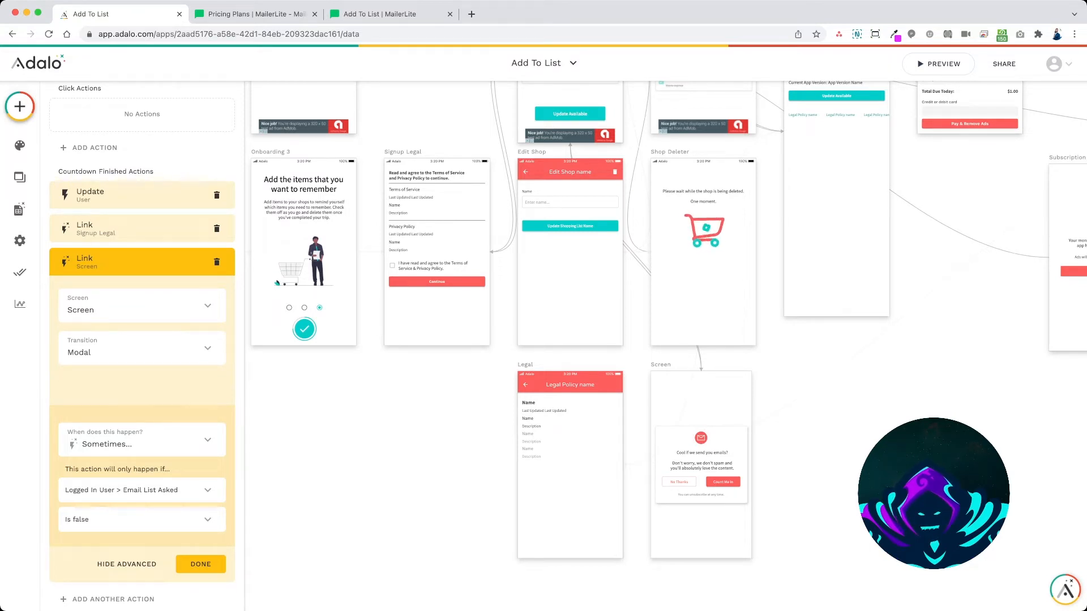
pyautogui.scroll(10, 701, 465)
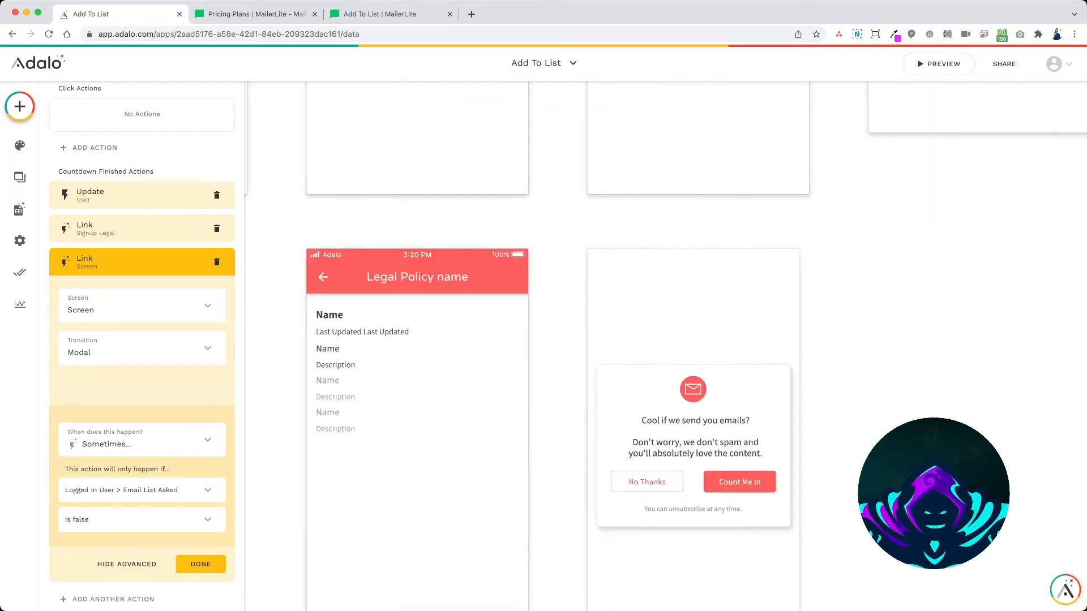
pyautogui.hscroll(-3, 701, 470)
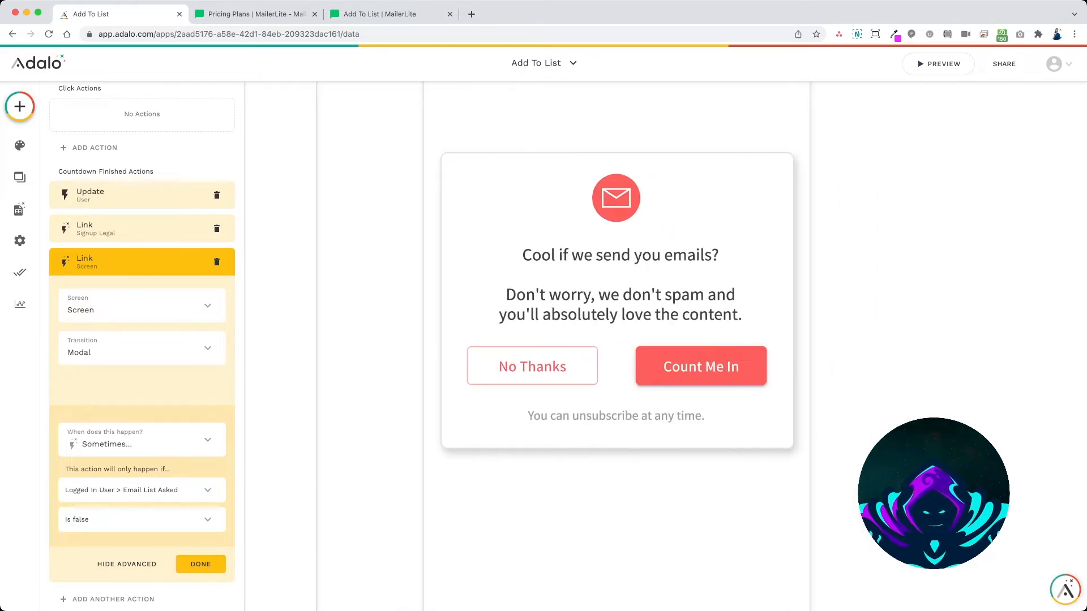
pyautogui.scroll(-5, 701, 470)
pyautogui.hscroll(3, 663, 351)
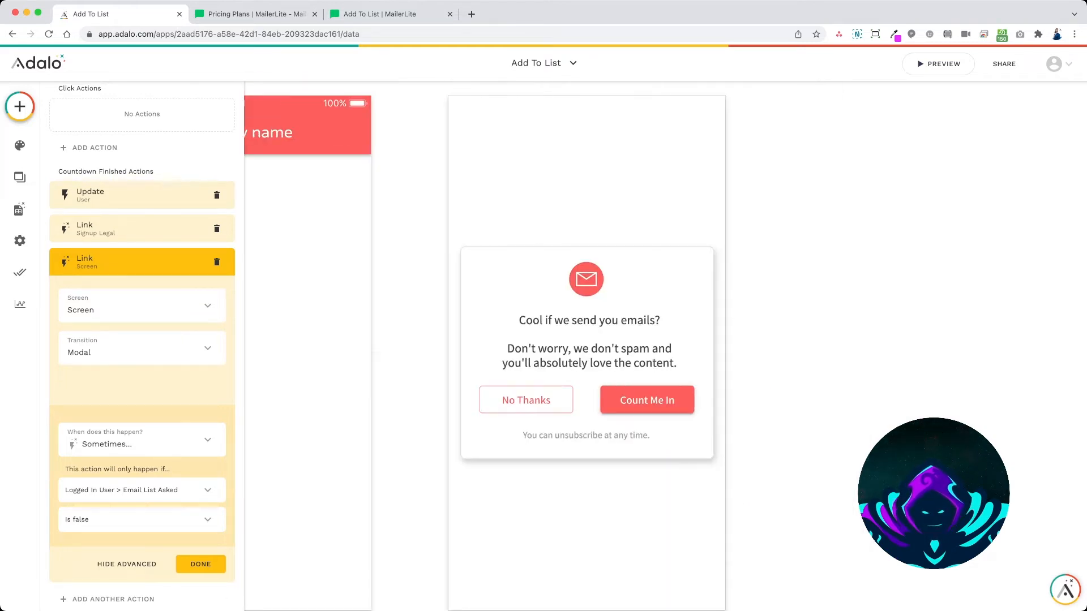
# Step: Inspect the No Thanks button's click actions, covering the Update User fields and the link to Home
pyautogui.click(566, 401)
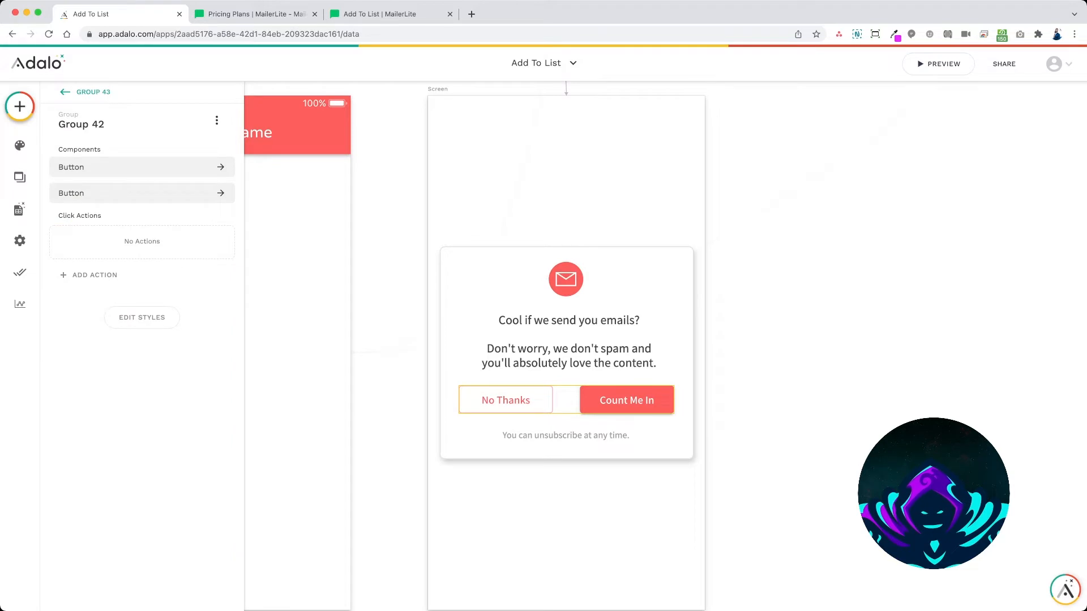
pyautogui.click(505, 400)
pyautogui.click(91, 445)
pyautogui.scroll(-5, 141, 396)
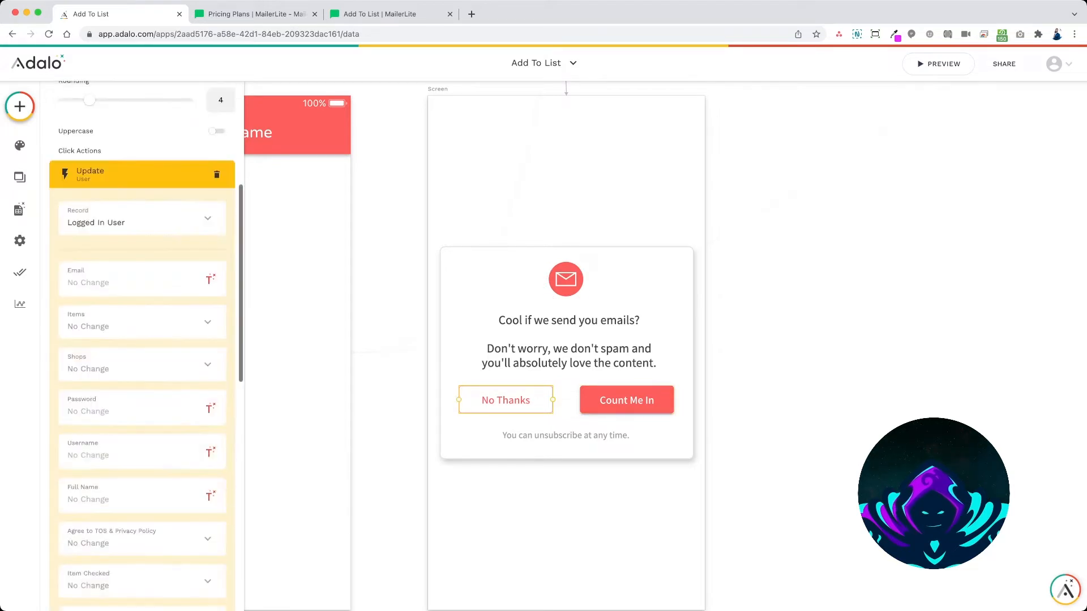
pyautogui.scroll(-10, 141, 340)
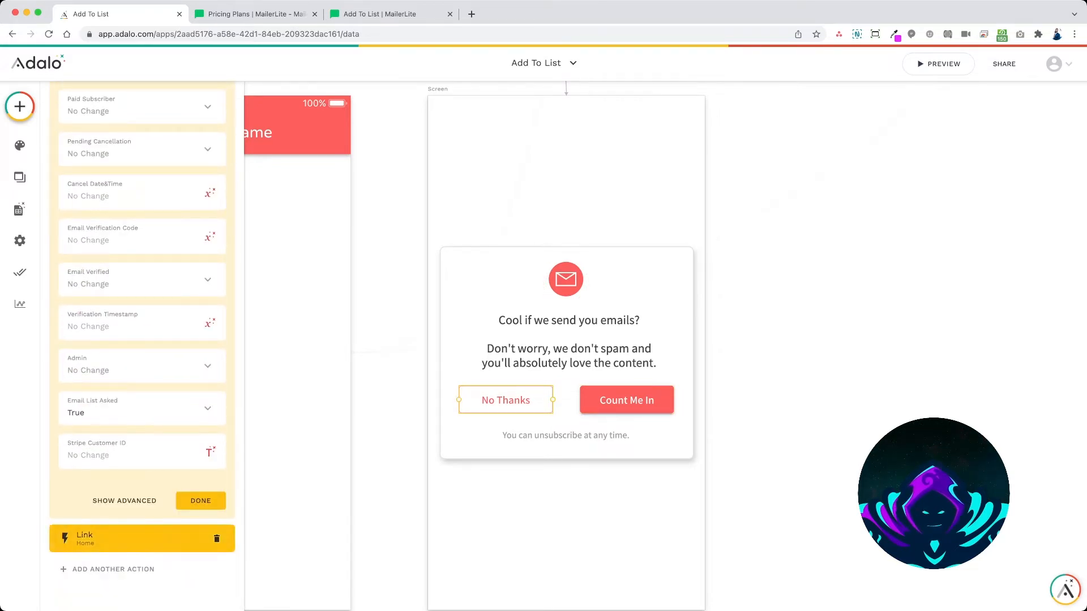
pyautogui.click(84, 538)
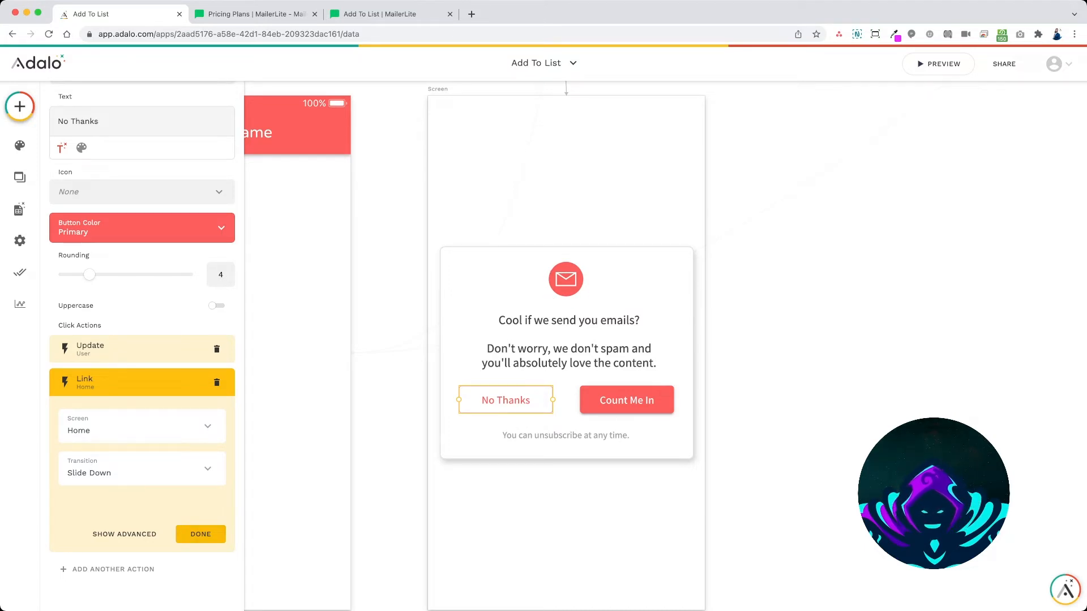
pyautogui.press('Escape')
# Step: Select the Count Me In button and look through the fields of its Update User click action
pyautogui.click(566, 400)
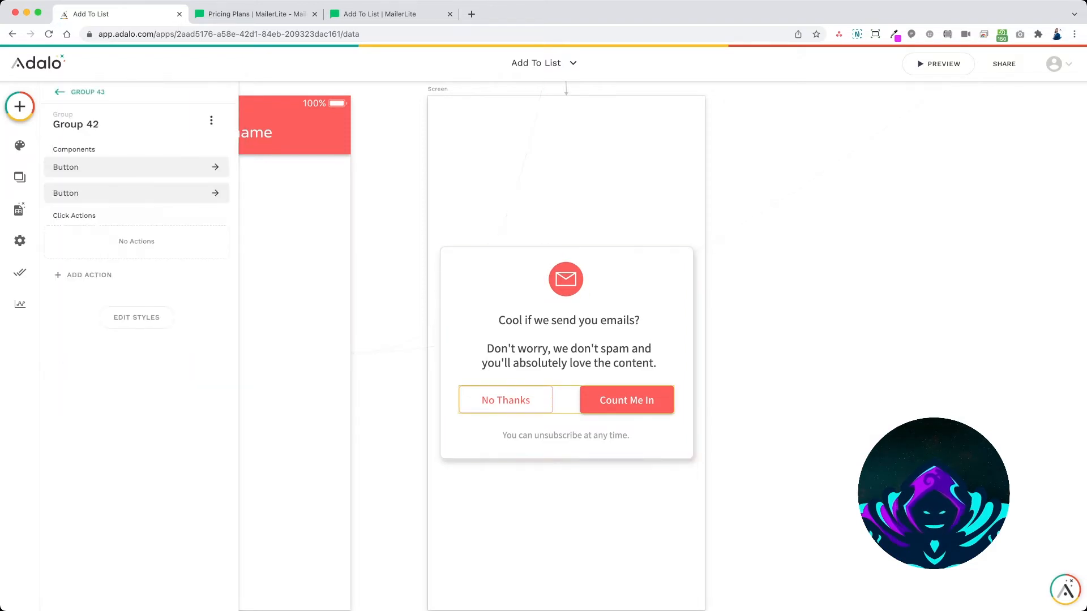
pyautogui.click(627, 399)
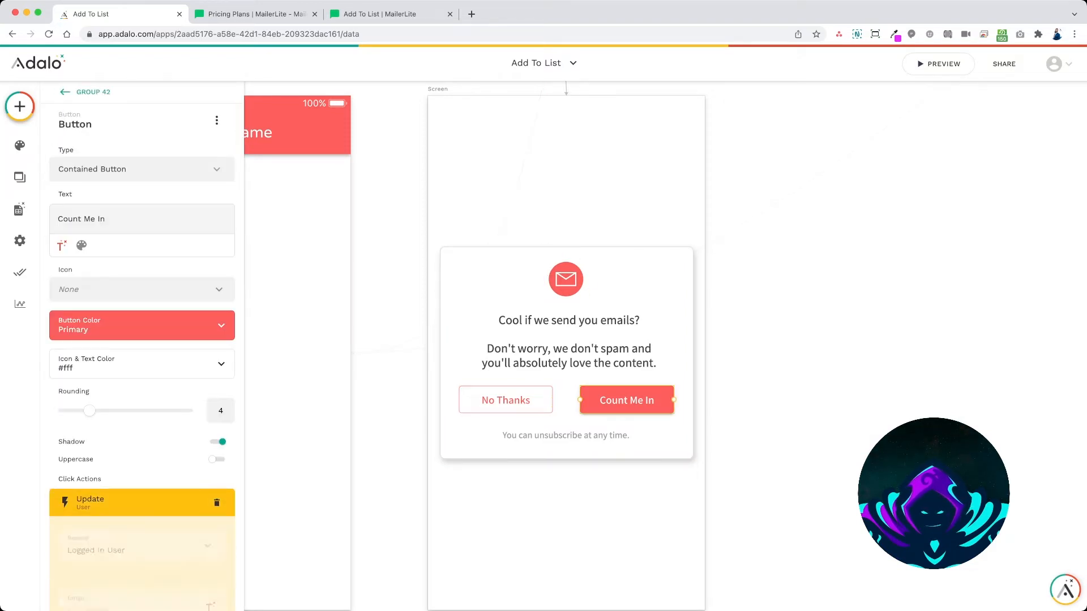
pyautogui.scroll(-10, 142, 339)
pyautogui.scroll(6, 142, 339)
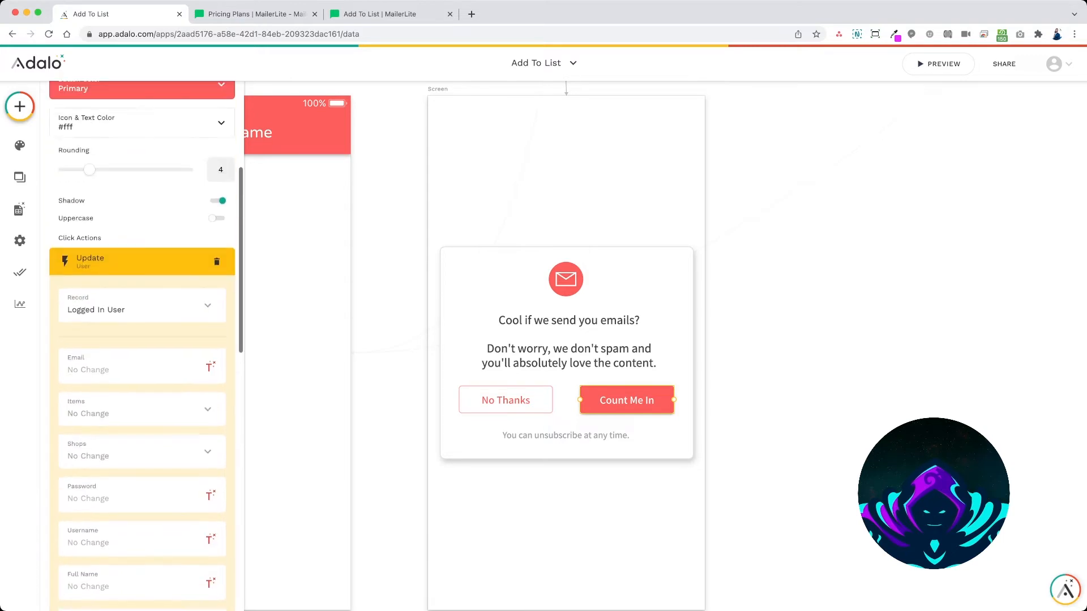
# Step: Finish reviewing the Update User action and examine the name and type of the (ATL) Mailerlite custom action
pyautogui.scroll(-15, 141, 339)
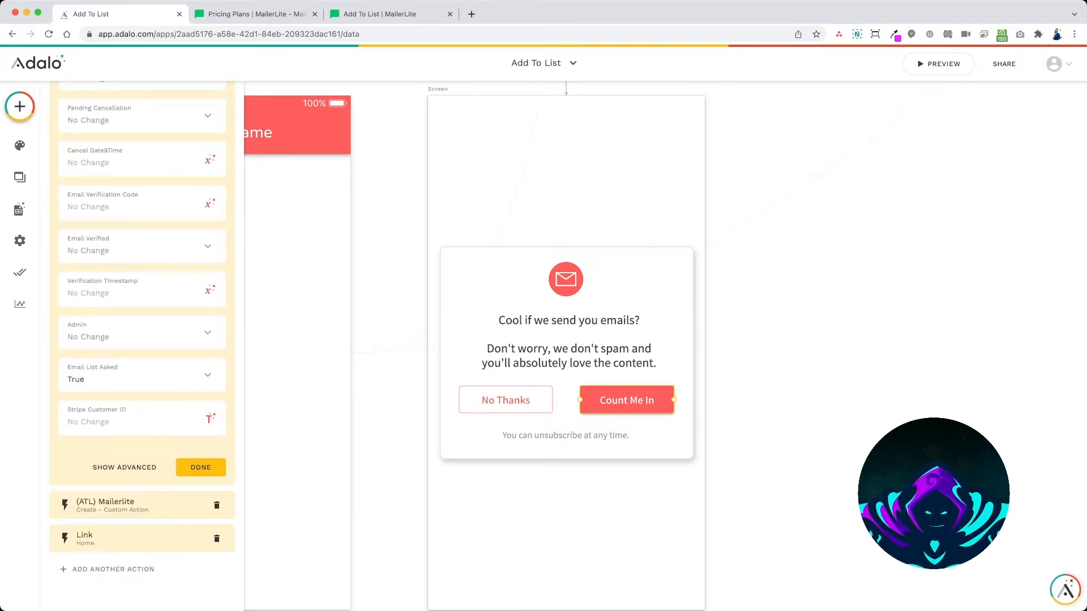
pyautogui.click(200, 467)
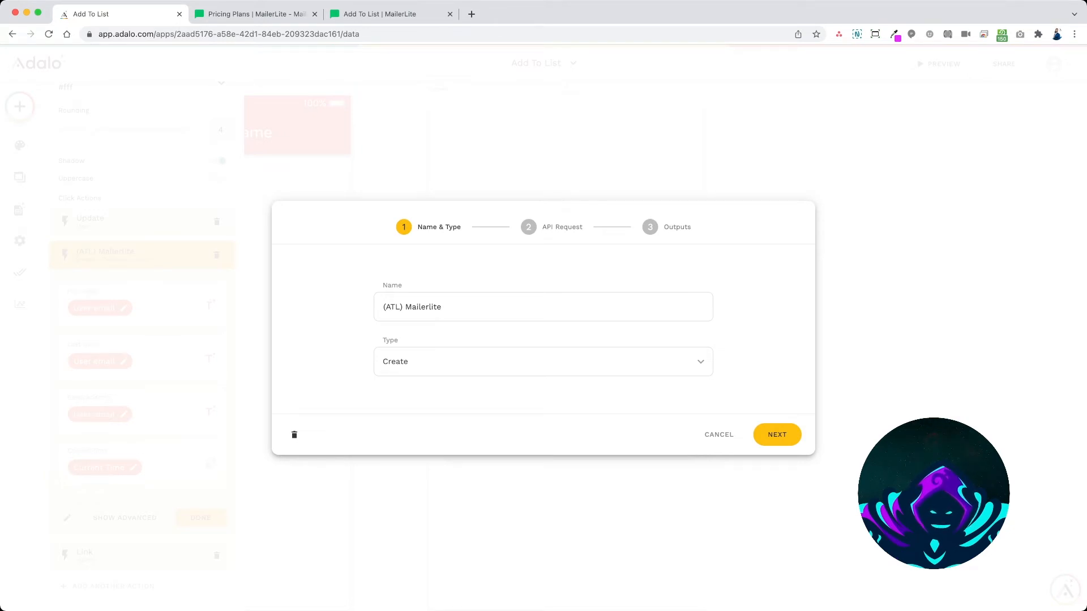
pyautogui.doubleClick(392, 307)
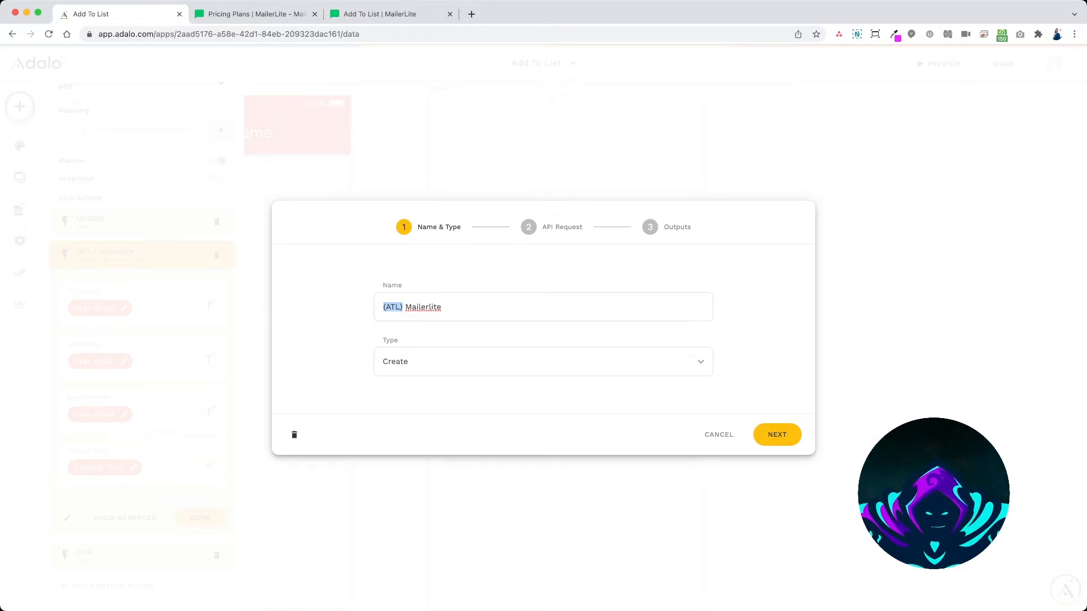
pyautogui.doubleClick(423, 307)
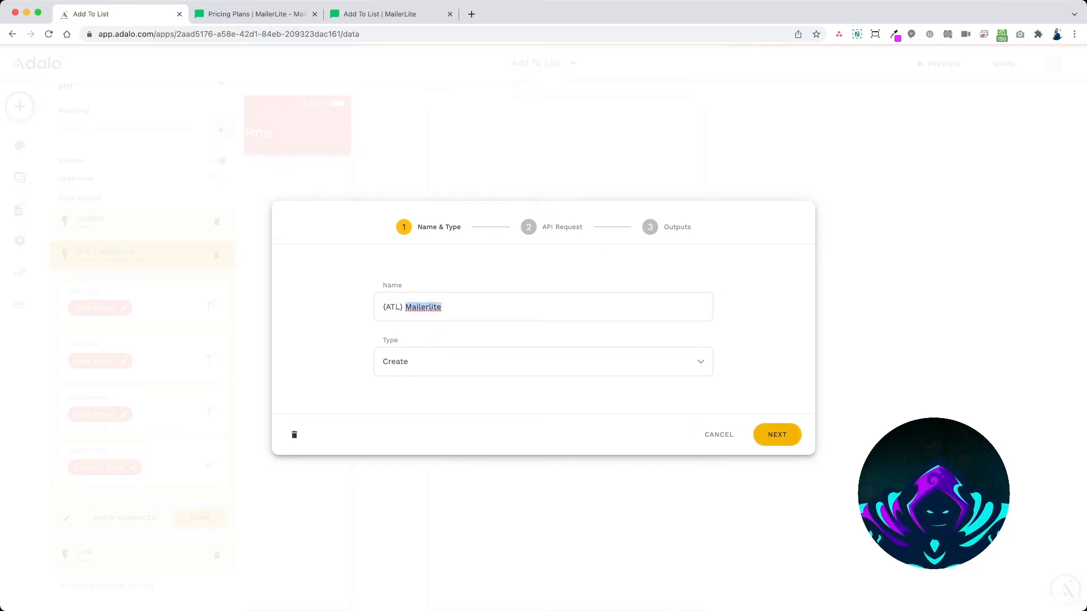
# Step: Continue to the custom action's API Request settings and examine the API Base URL
pyautogui.click(777, 435)
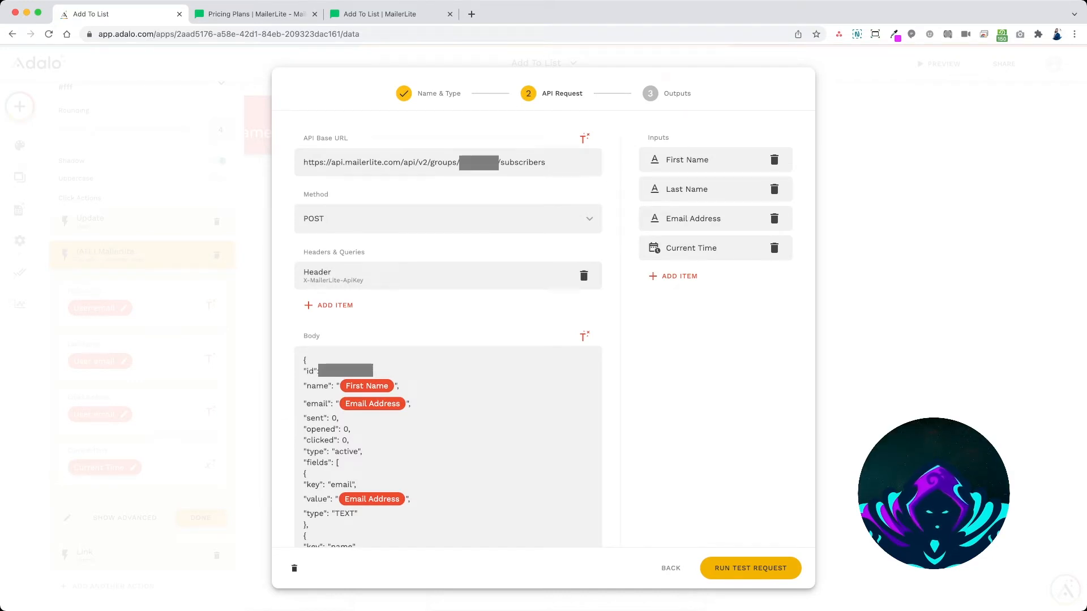
pyautogui.moveTo(304, 160); pyautogui.dragTo(542, 159)
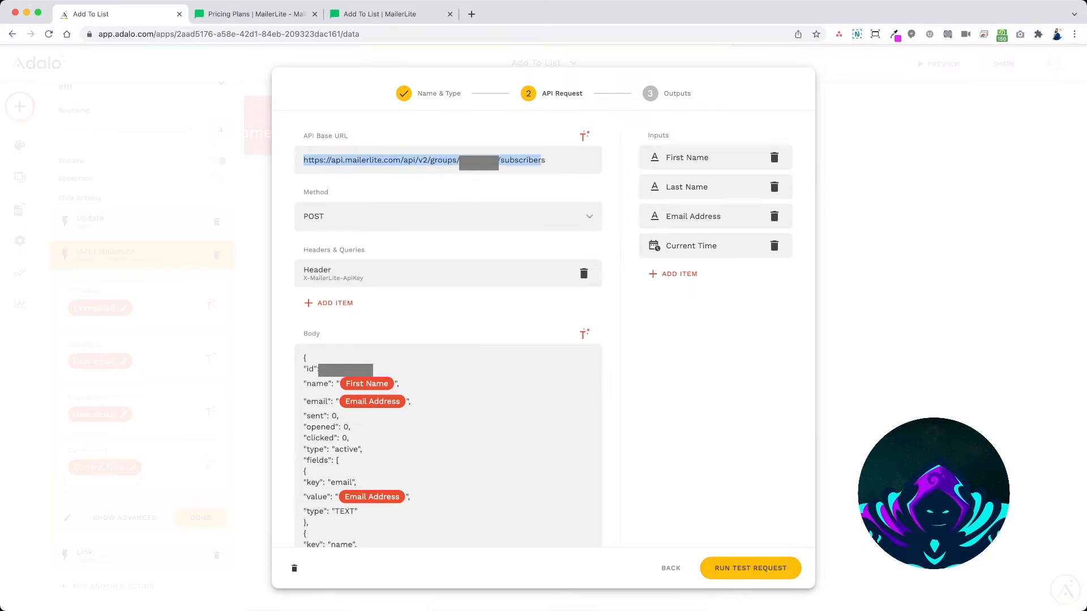
pyautogui.scroll(1, 543, 160)
pyautogui.click(544, 161)
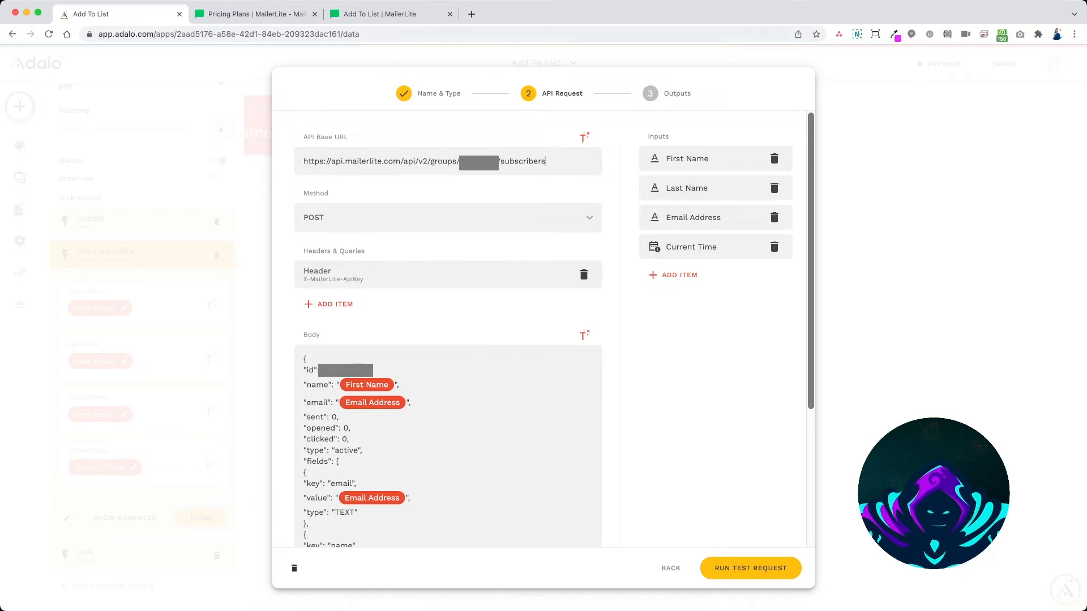
# Step: Switch to MailerLite and look at the subscriber list and its groups
pyautogui.click(385, 13)
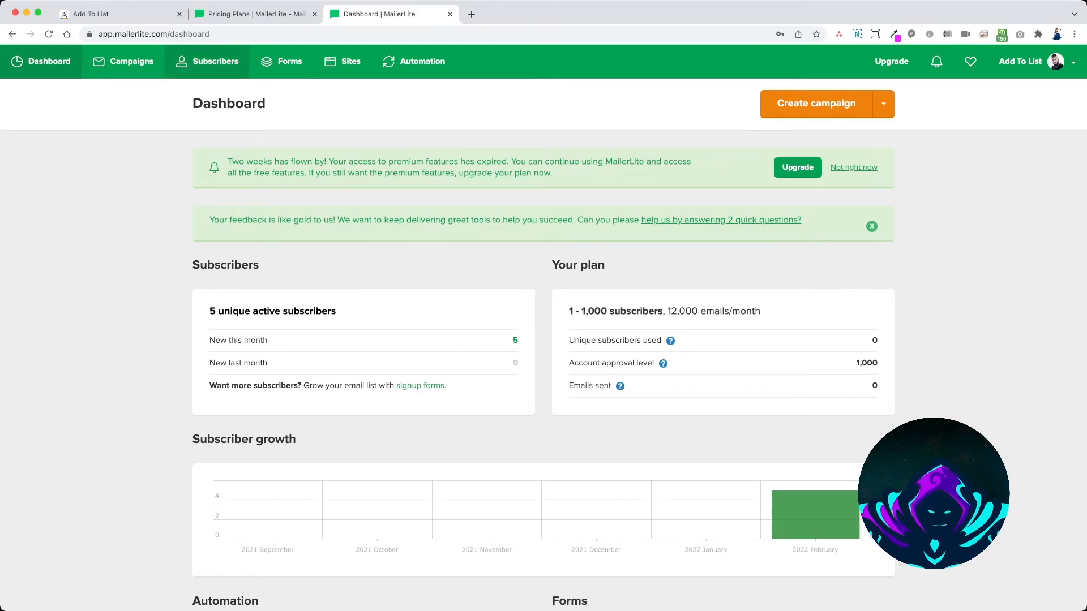
pyautogui.click(207, 61)
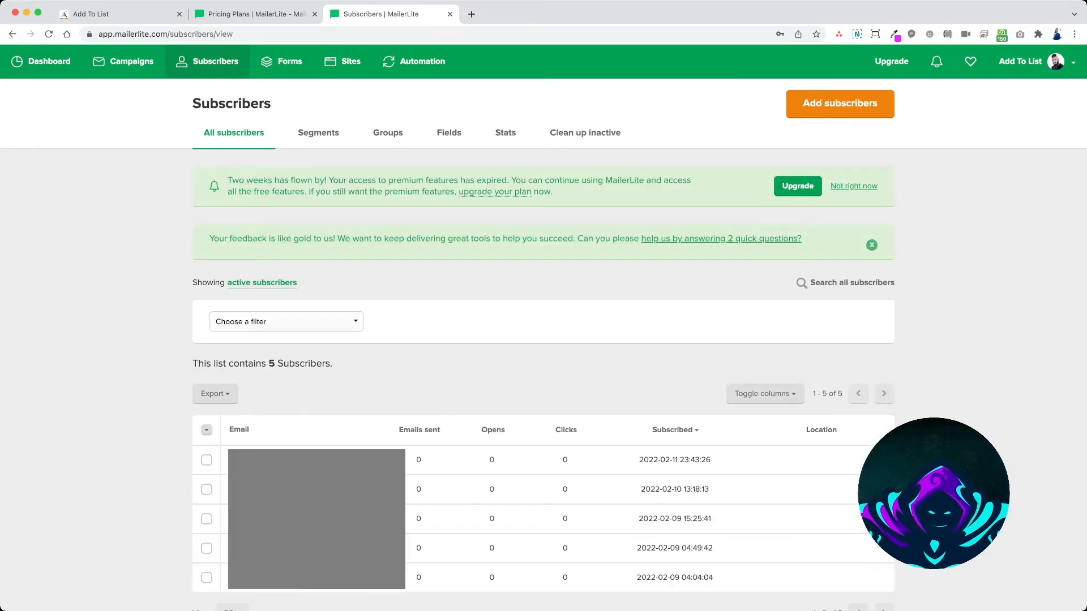
pyautogui.click(388, 132)
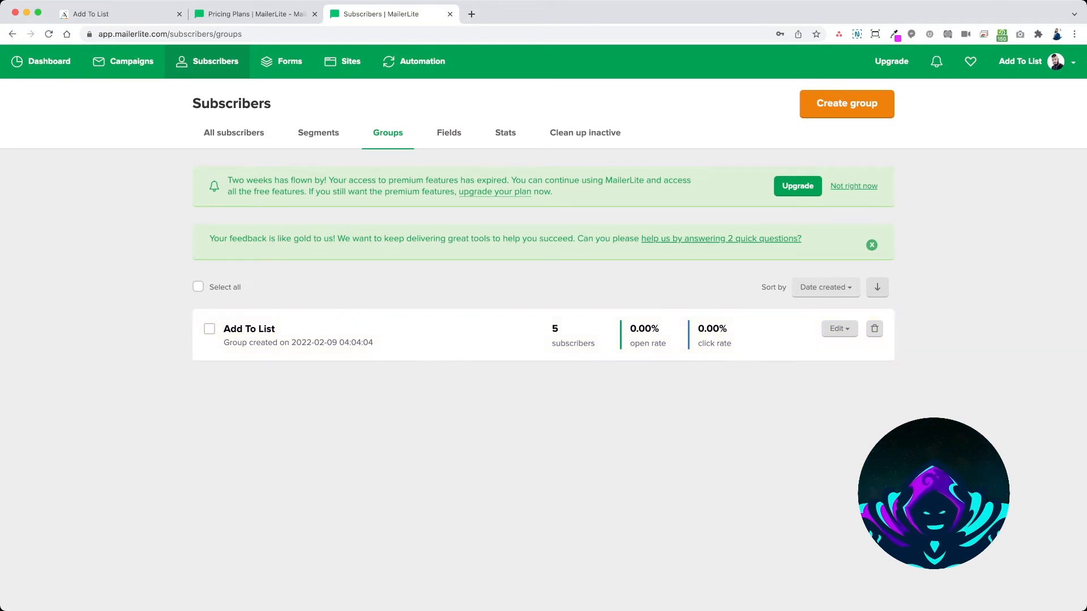
# Step: Show the Developer API page in MailerLite's integrations, with the API key and subscriber group ID
pyautogui.click(1025, 61)
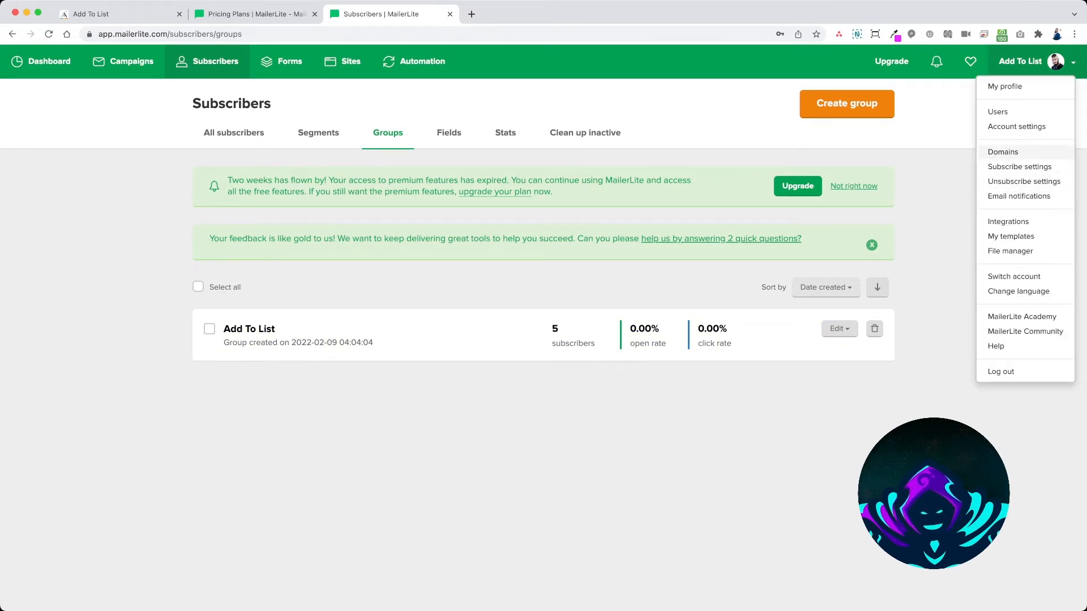
pyautogui.click(1010, 221)
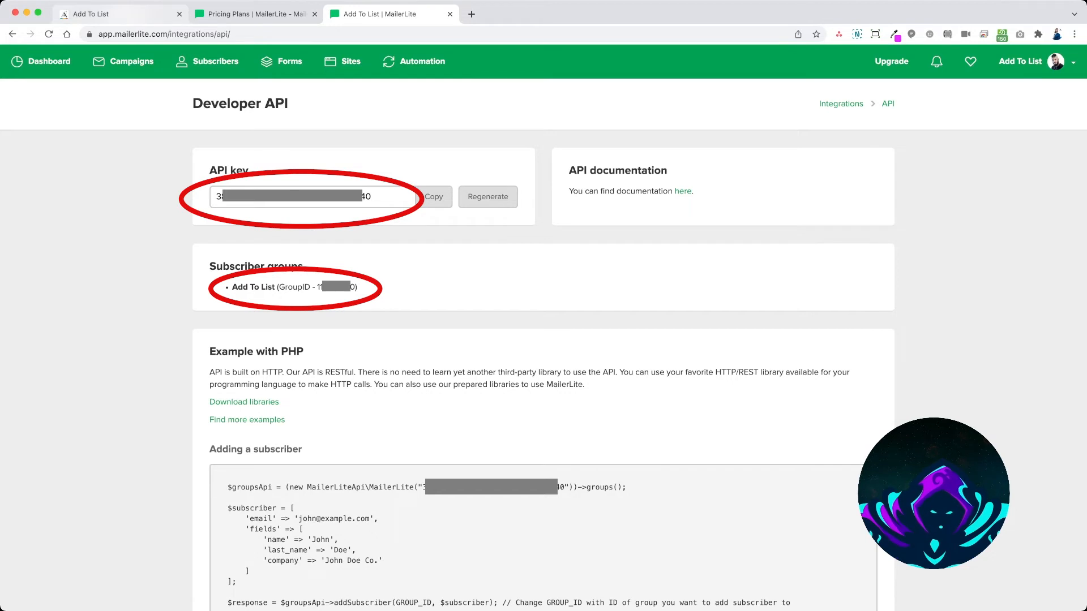
# Step: Return to Adalo's API request and highlight the API Base URL, then the group ID within it
pyautogui.press('super+1')
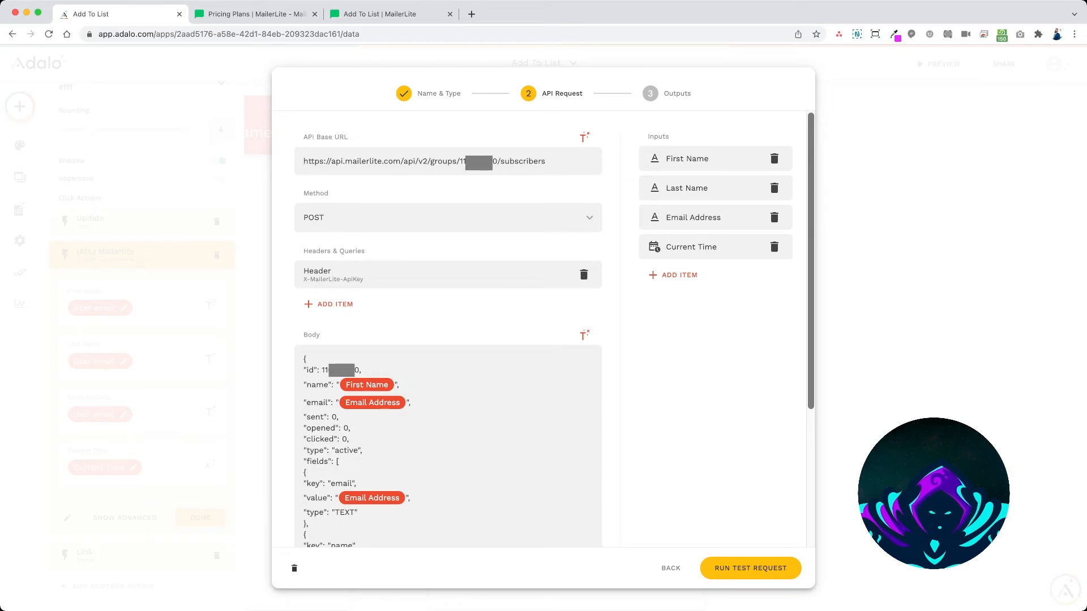
pyautogui.hotkey('shift', 'Right')
pyautogui.hotkey('shift', 'Right')
pyautogui.hotkey('shift', 'Right')
pyautogui.hotkey('shift', 'Right')
pyautogui.hotkey('shift', 'Right')
pyautogui.hotkey('shift', 'Right')
pyautogui.hotkey('shift', 'Right')
pyautogui.hotkey('shift', 'Right')
pyautogui.hotkey('shift', 'Right')
pyautogui.hotkey('shift', 'Right')
pyautogui.hotkey('shift', 'Right')
pyautogui.hotkey('shift', 'Right')
pyautogui.hotkey('shift', 'Right')
pyautogui.hotkey('shift', 'Right')
pyautogui.hotkey('shift', 'Right')
pyautogui.hotkey('shift', 'Right')
pyautogui.hotkey('shift', 'Right')
pyautogui.hotkey('shift', 'Right')
pyautogui.hotkey('shift', 'Right')
pyautogui.hotkey('shift', 'Right')
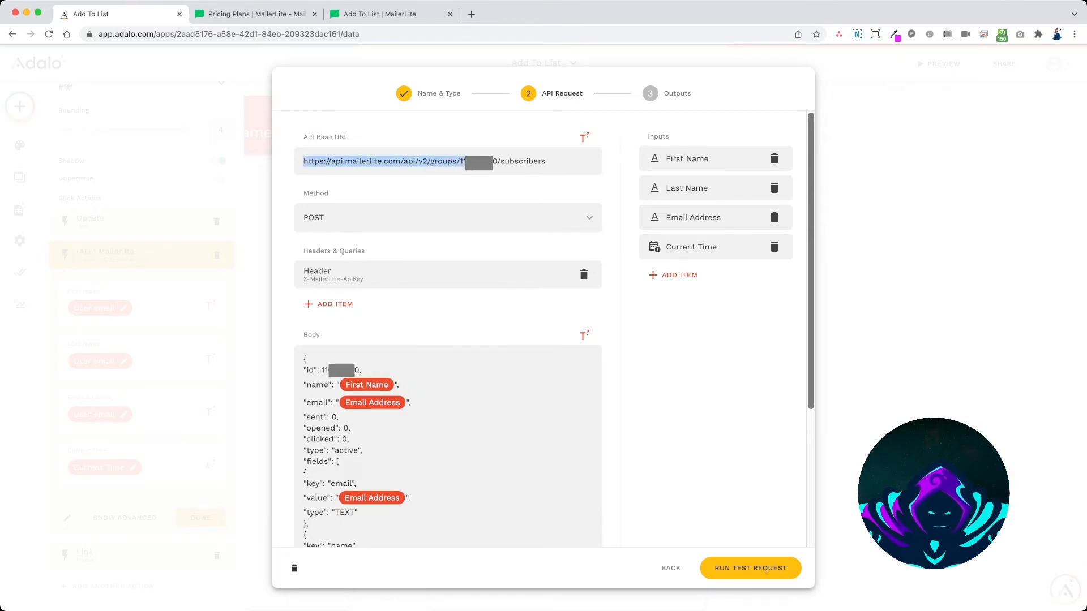
pyautogui.hotkey('shift', 'Right')
pyautogui.hotkey('shift', 'Right')
pyautogui.hotkey('shift', 'Right')
pyautogui.hotkey('shift', 'Right')
pyautogui.hotkey('shift', 'Right')
pyautogui.hotkey('shift', 'Right')
pyautogui.hotkey('shift', 'Right')
pyautogui.hotkey('shift', 'Right')
pyautogui.hotkey('shift', 'Right')
pyautogui.hotkey('shift', 'Right')
pyautogui.hotkey('shift', 'Right')
pyautogui.hotkey('shift', 'Right')
pyautogui.hotkey('shift', 'Right')
pyautogui.doubleClick(478, 161)
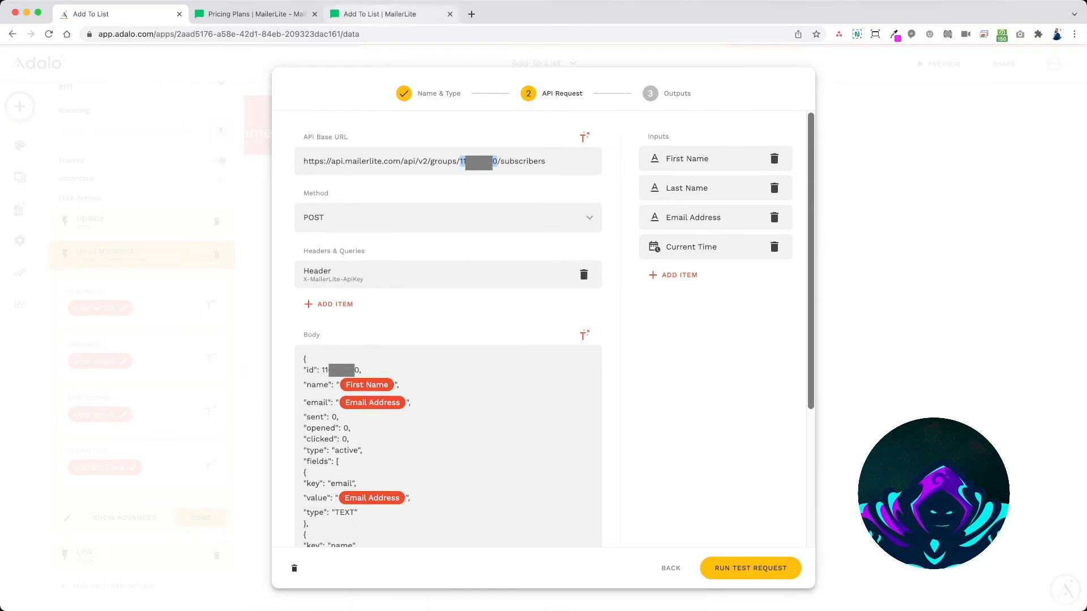
# Step: Compare the Add To List group ID on MailerLite's Developer API page with the one in Adalo's API Base URL
pyautogui.press('super+3')
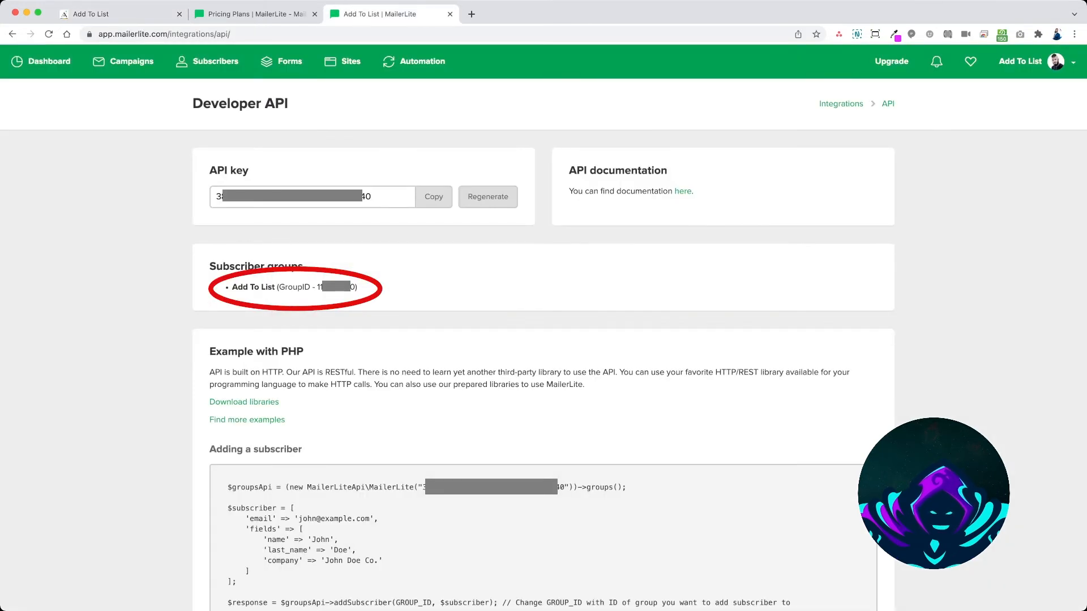
pyautogui.tripleClick(295, 286)
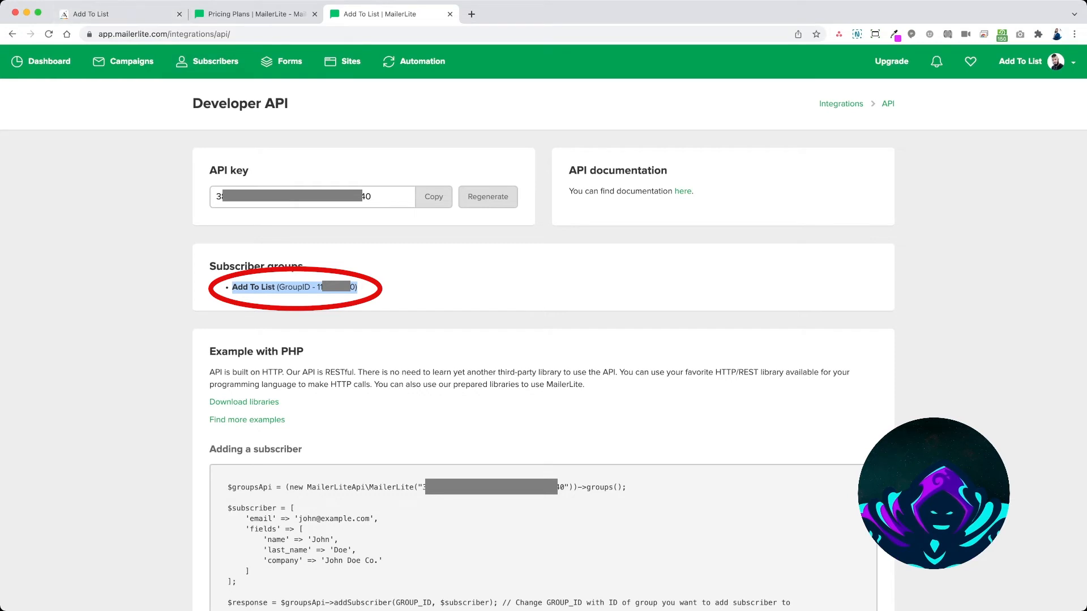
pyautogui.press('super+1')
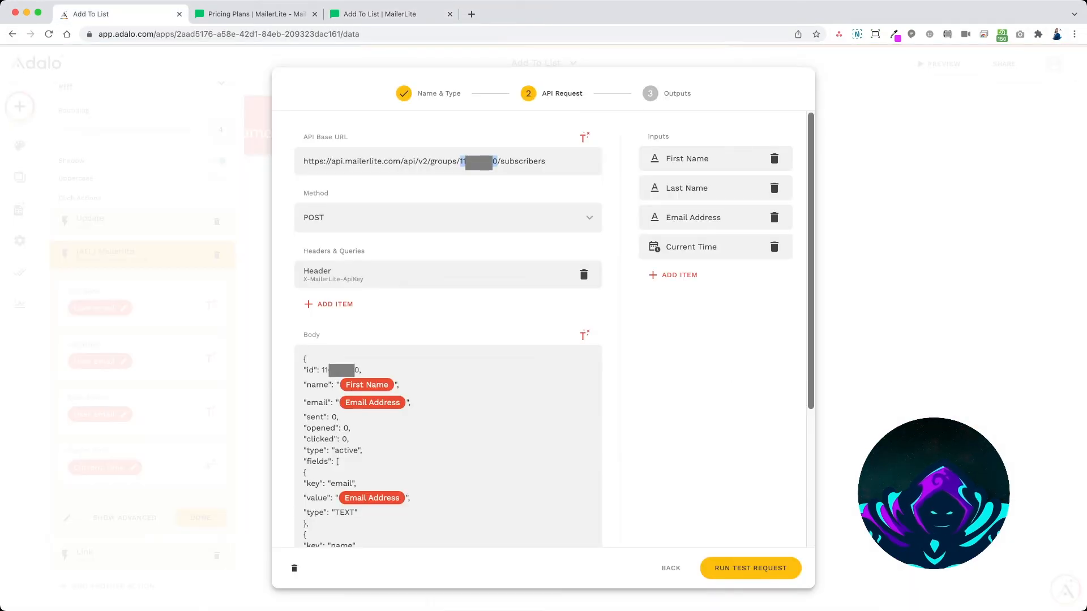
pyautogui.click(392, 160)
pyautogui.press('super+a')
pyautogui.press('Right')
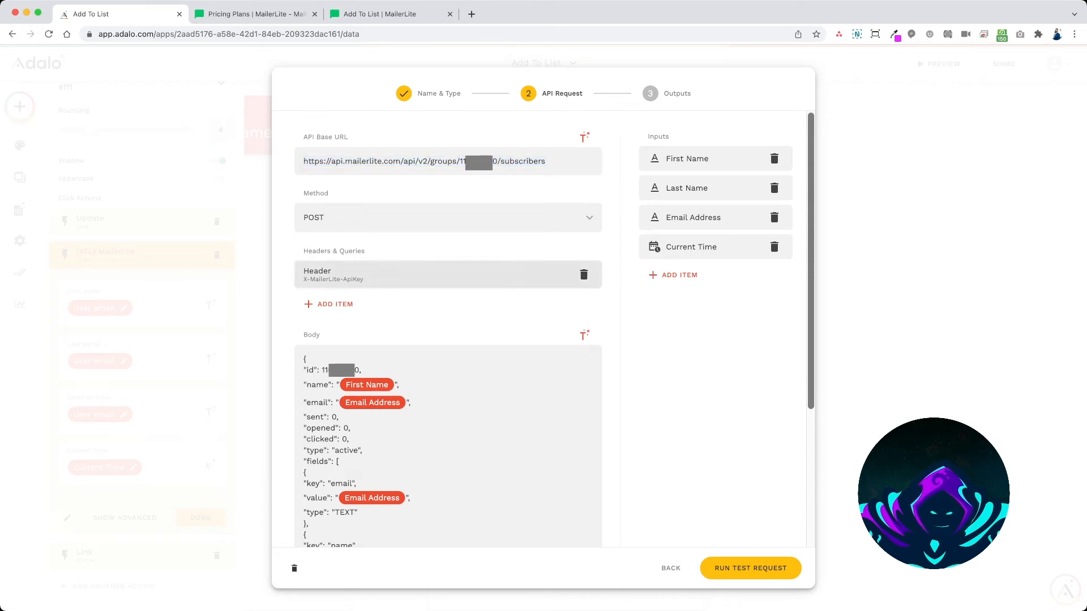
# Step: Inspect the X-MailerLite-ApiKey header's name and value fields, and close the header unchanged
pyautogui.click(441, 275)
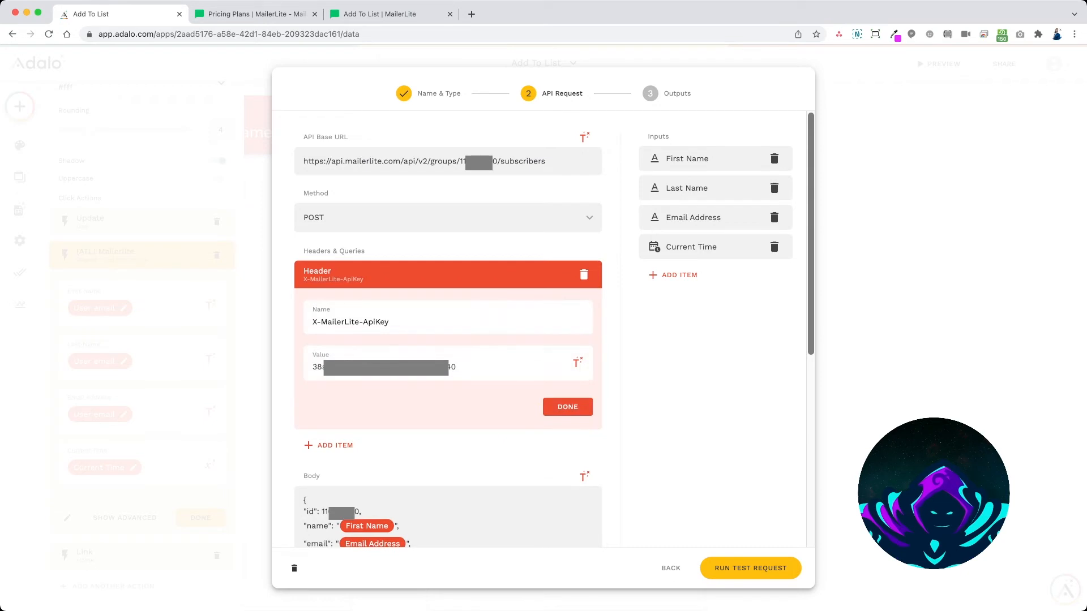
pyautogui.scroll(-1, 447, 328)
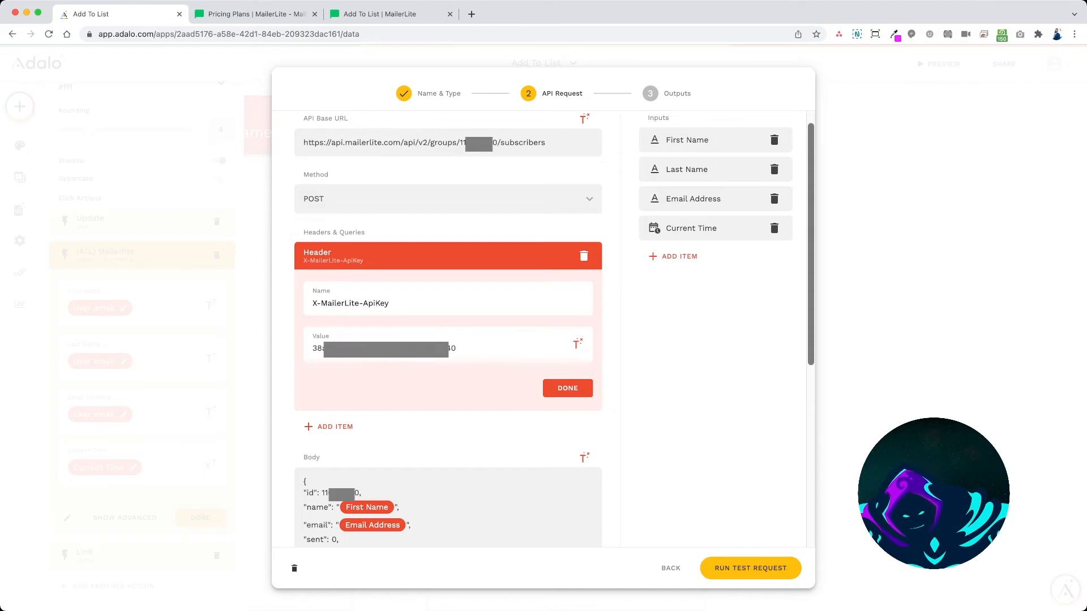
pyautogui.moveTo(313, 304); pyautogui.dragTo(389, 303)
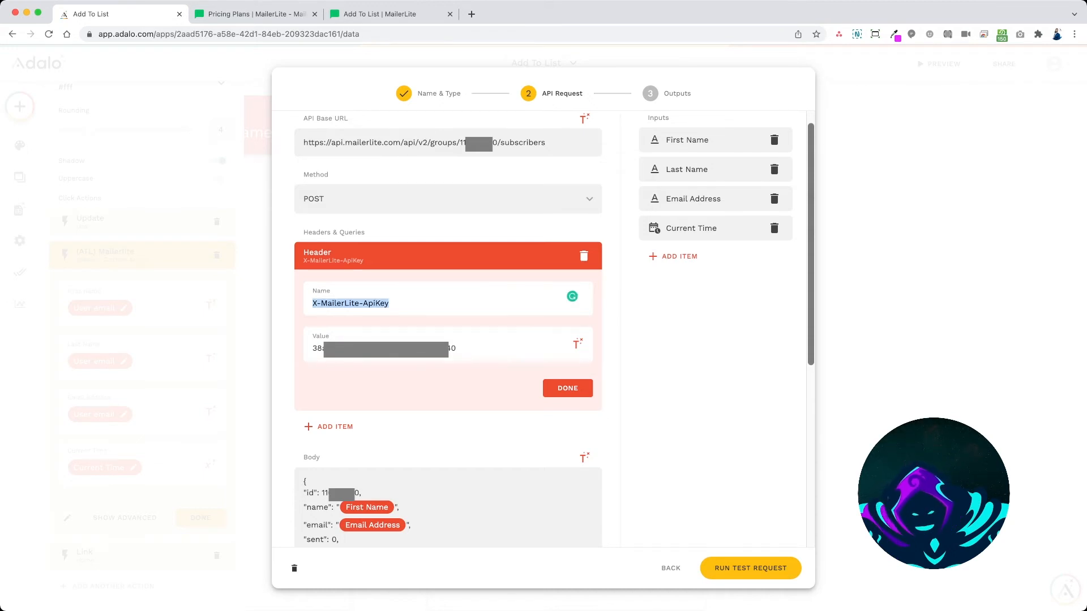
pyautogui.press('Tab')
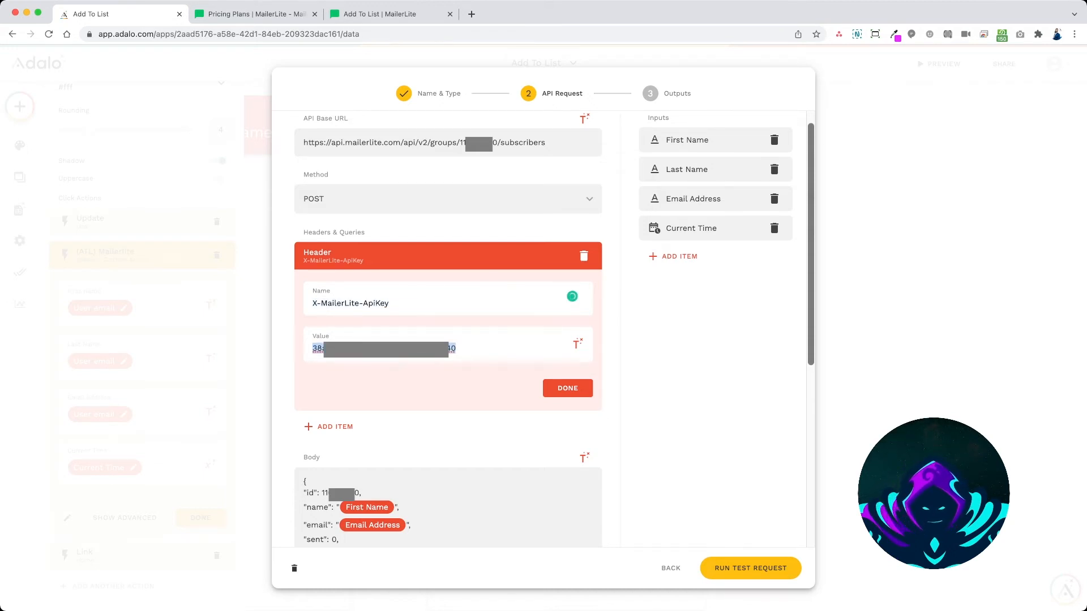
pyautogui.click(567, 388)
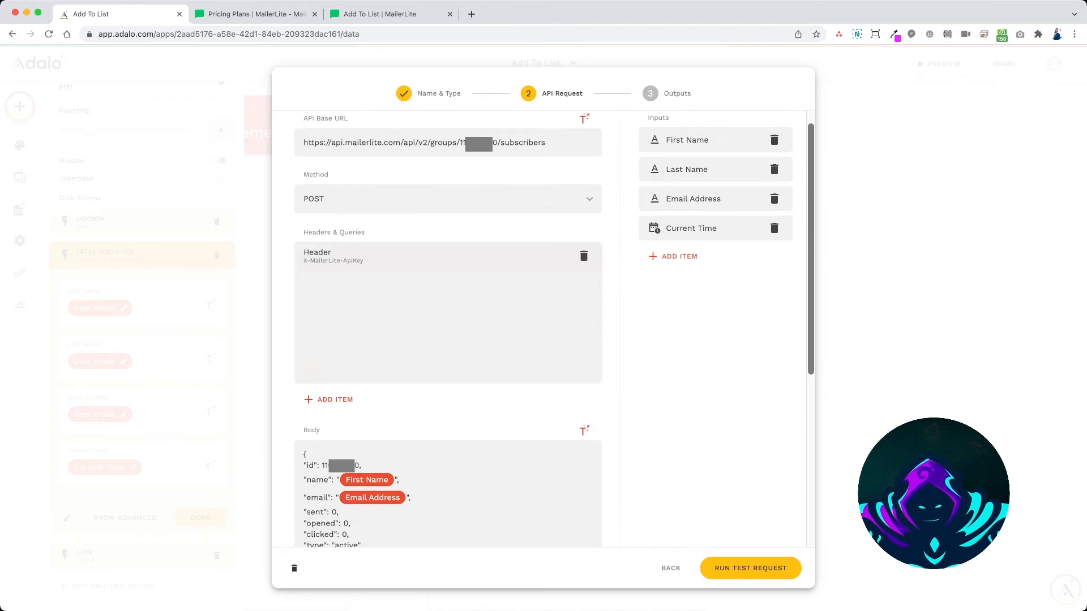
# Step: Examine the request body, highlighting the id line that holds the group ID and the name line below it
pyautogui.scroll(-3, 555, 330)
pyautogui.scroll(-2, 543, 329)
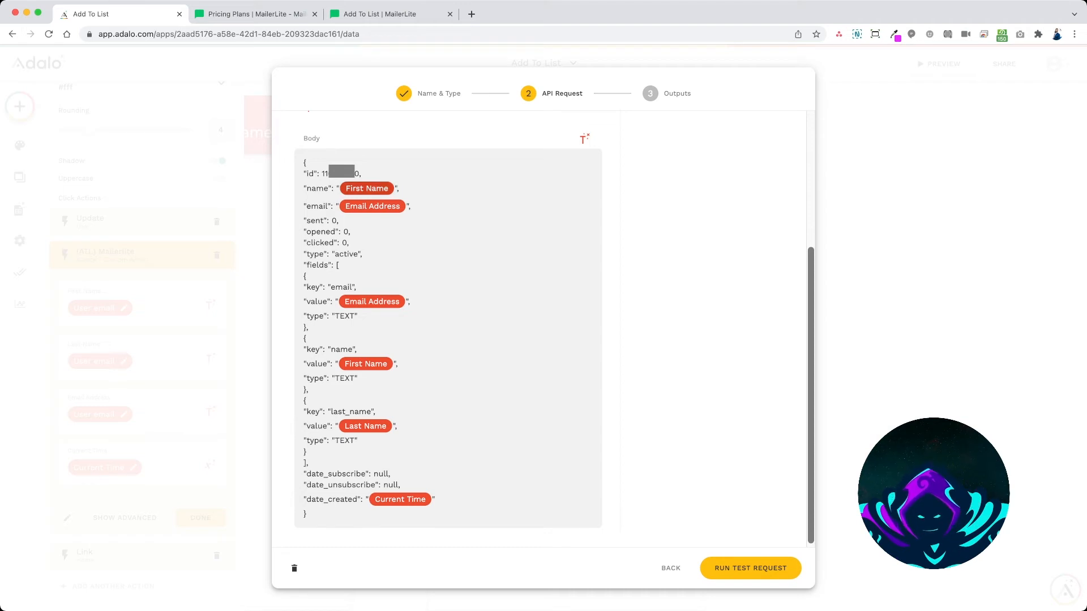
pyautogui.moveTo(303, 172); pyautogui.dragTo(362, 172)
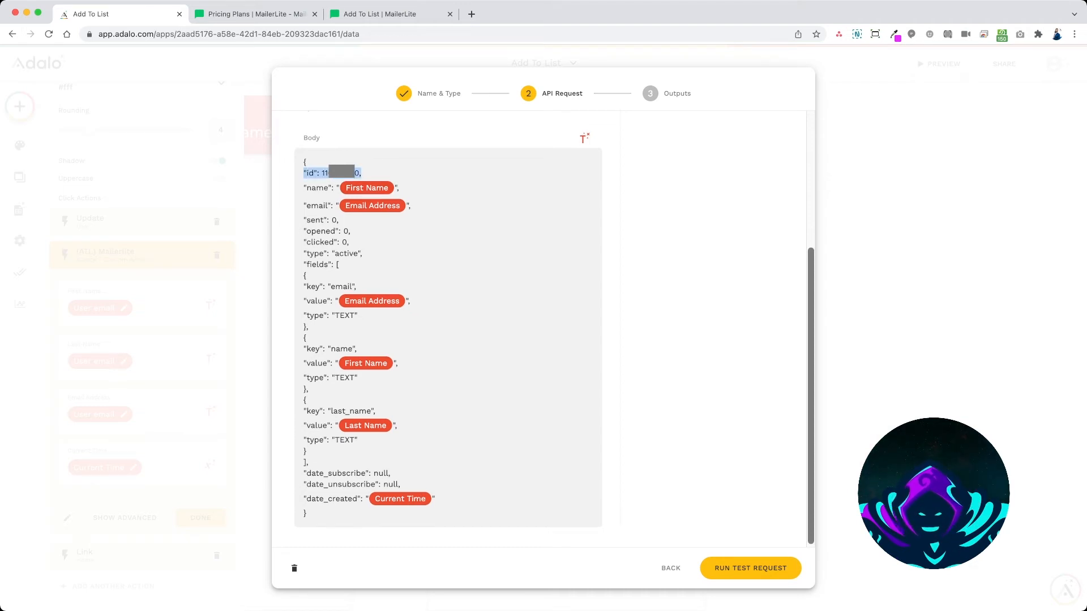
pyautogui.doubleClick(339, 173)
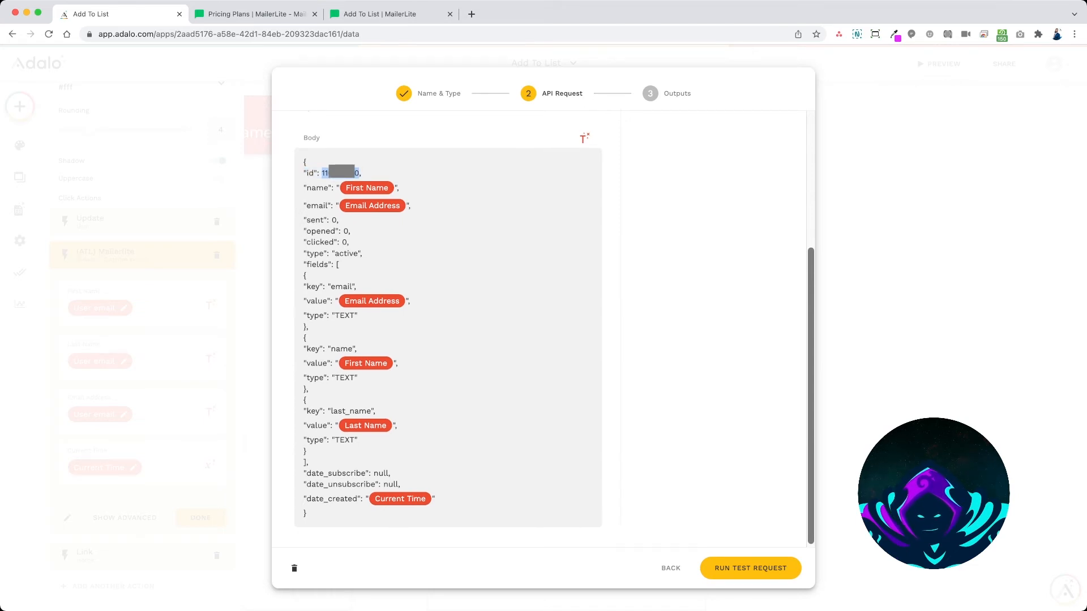
pyautogui.click(303, 188)
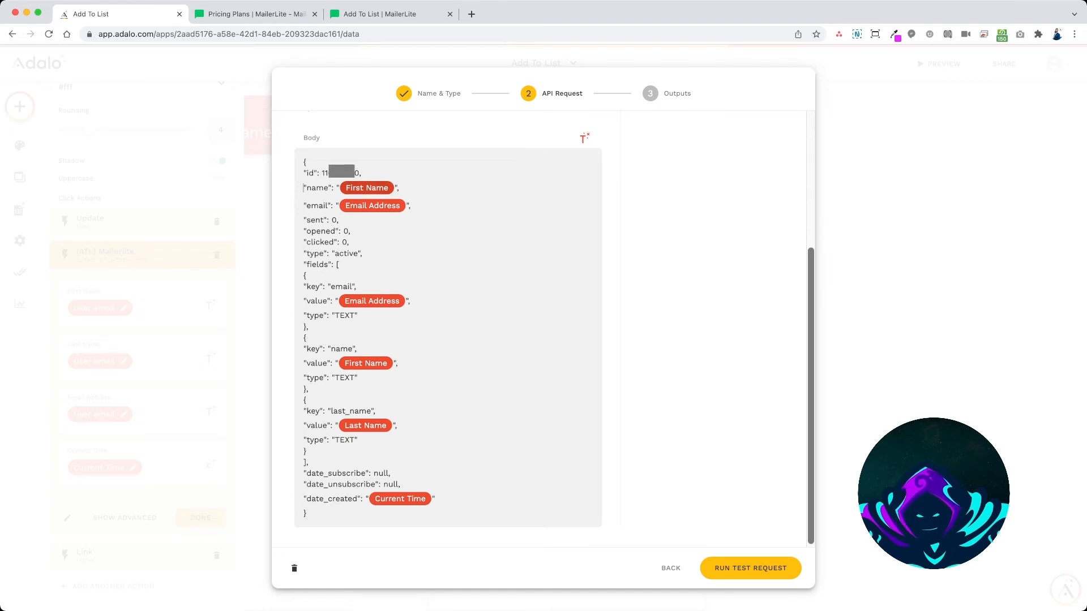
# Step: Check the settings of the First Name and Current Time inputs, closing each without changes
pyautogui.scroll(4, 447, 340)
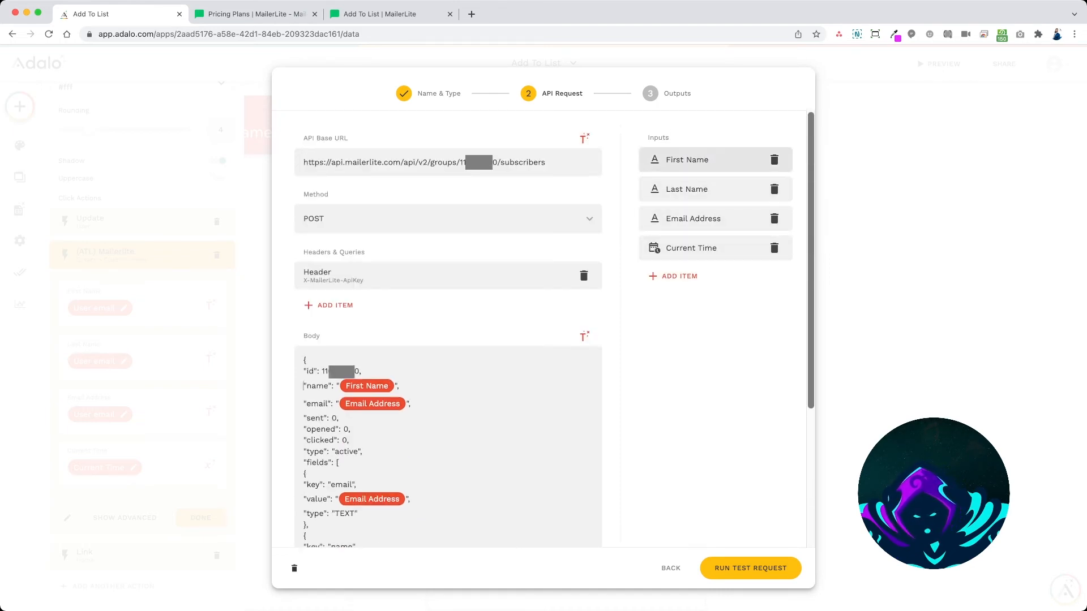
pyautogui.click(687, 159)
pyautogui.click(758, 335)
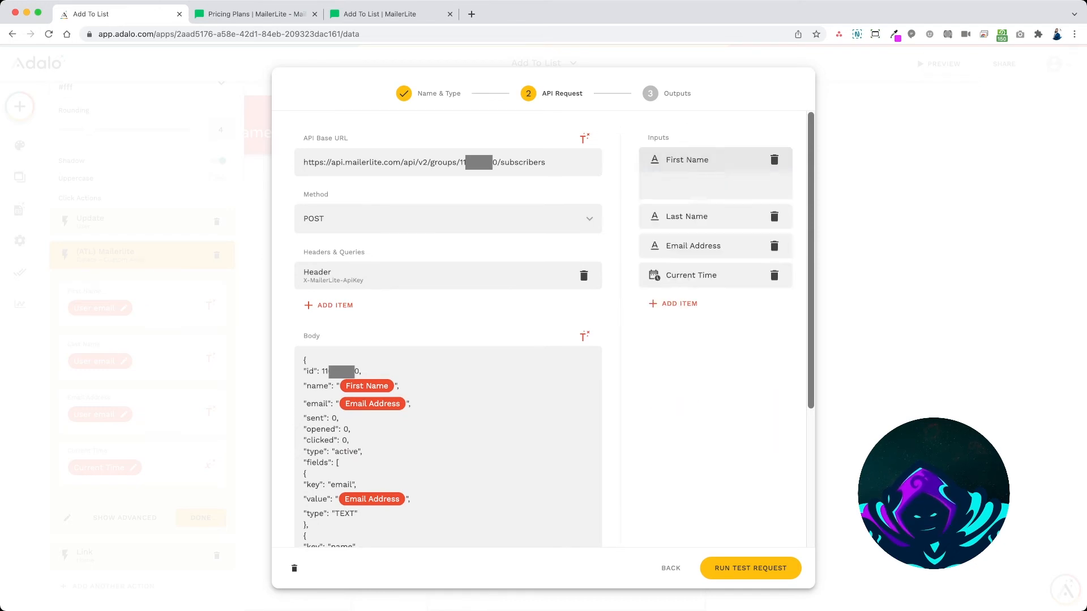
pyautogui.click(691, 433)
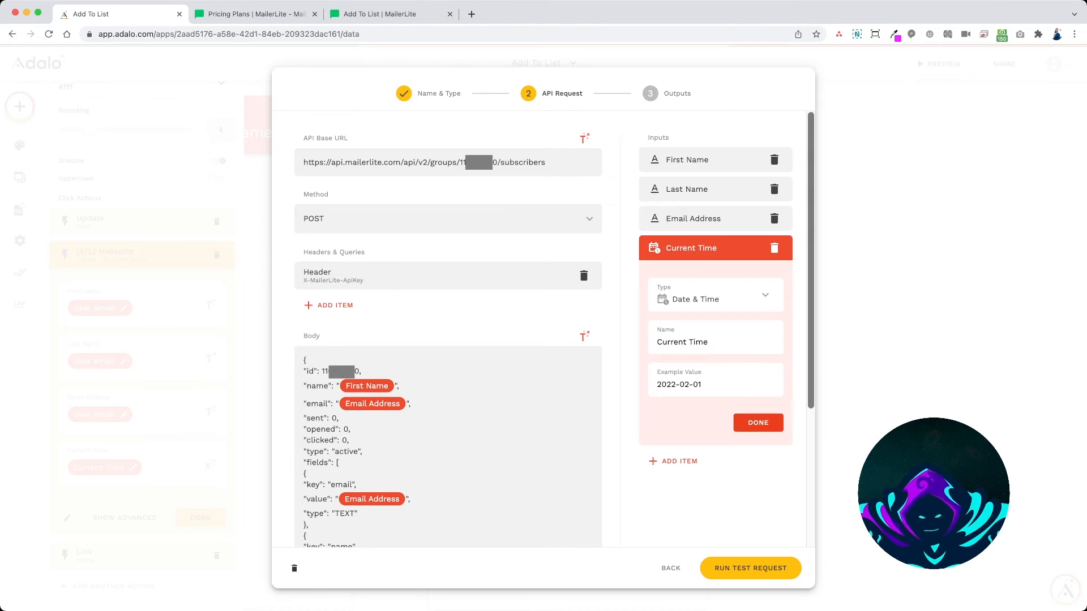
pyautogui.click(758, 423)
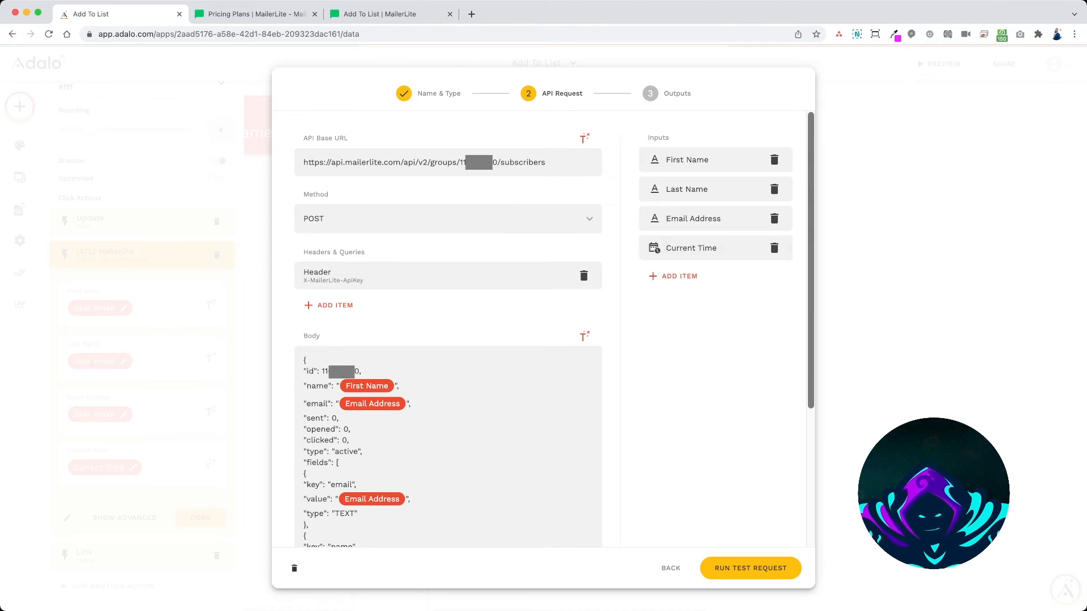
# Step: Review how the request body uses the First Name, Last Name, Email Address and Current Time inputs
pyautogui.scroll(-5, 543, 329)
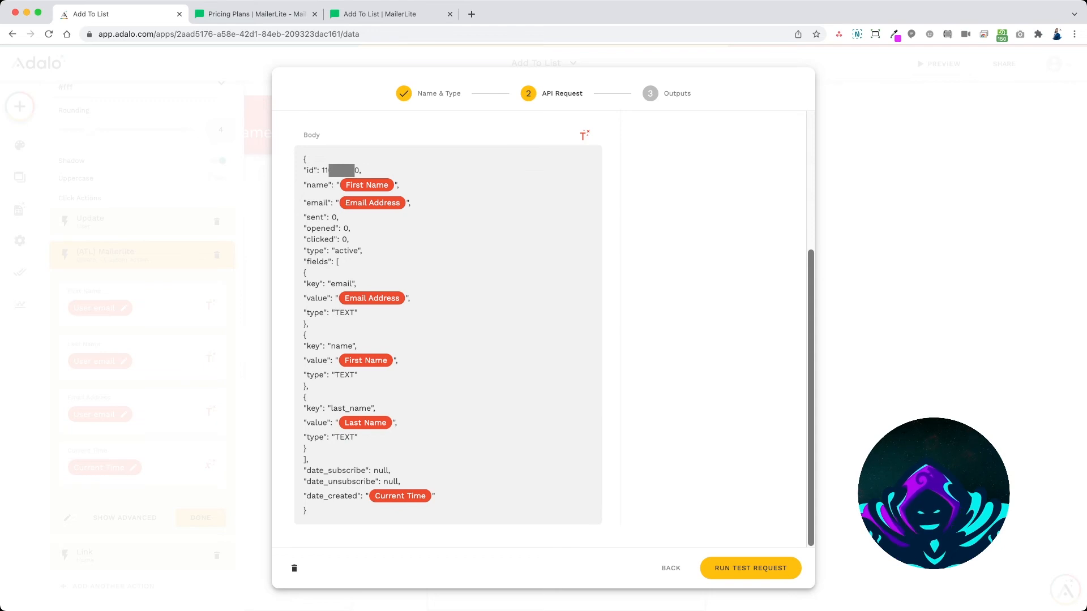
pyautogui.scroll(4, 543, 328)
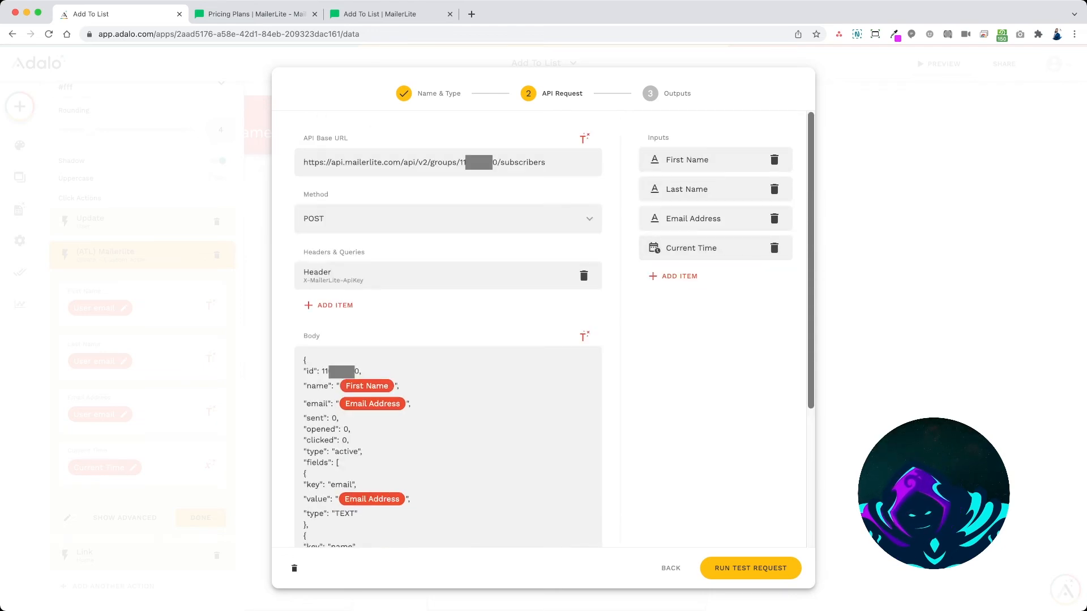
pyautogui.scroll(-3, 544, 329)
pyautogui.scroll(3, 543, 328)
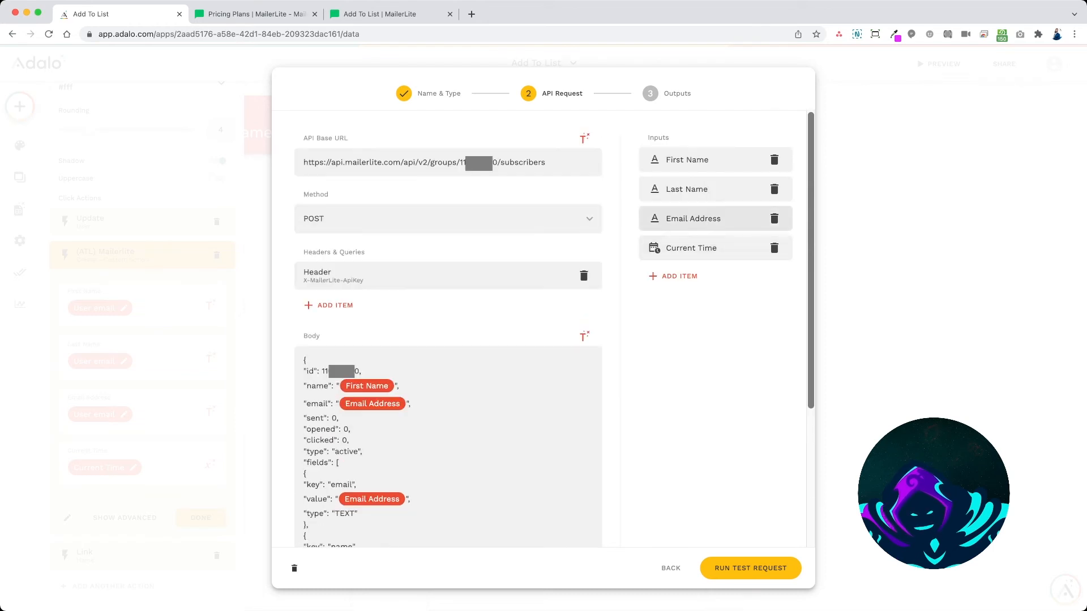
# Step: Check the Email Address input, then run the API test request and save the MailerLite custom action
pyautogui.click(693, 218)
pyautogui.click(758, 403)
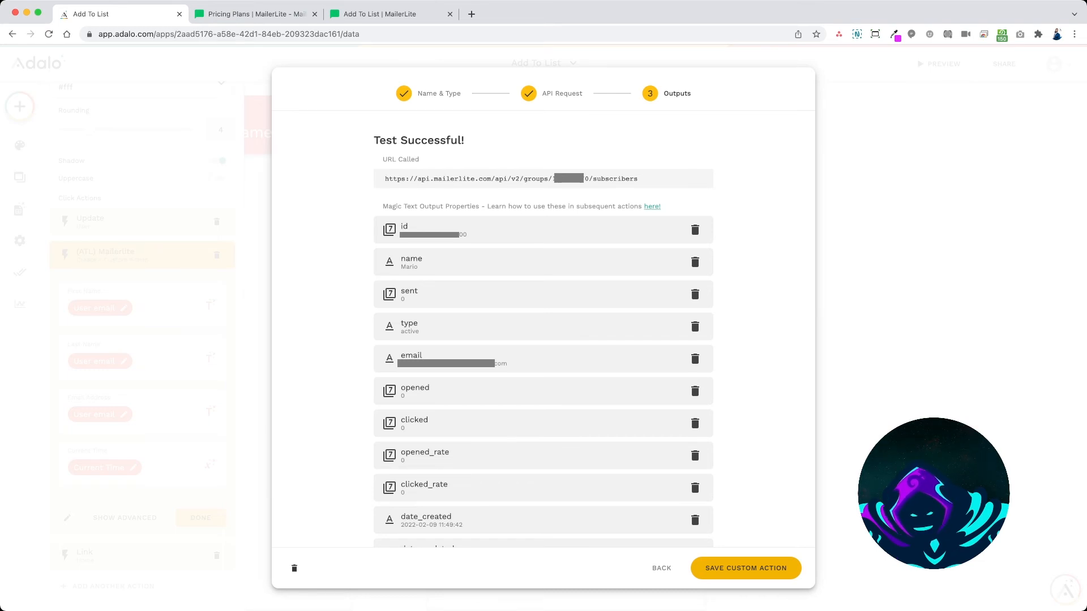
pyautogui.click(745, 568)
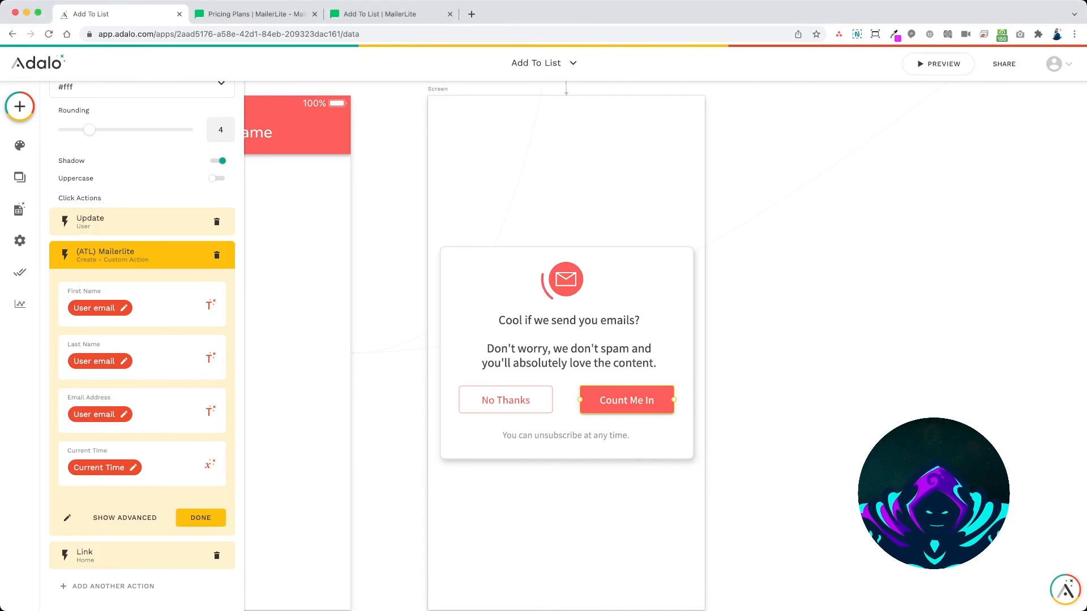
# Step: Clear the First Name, Last Name and Email Address values of the Count Me In button's Mailerlite action
pyautogui.click(94, 308)
pyautogui.click(205, 338)
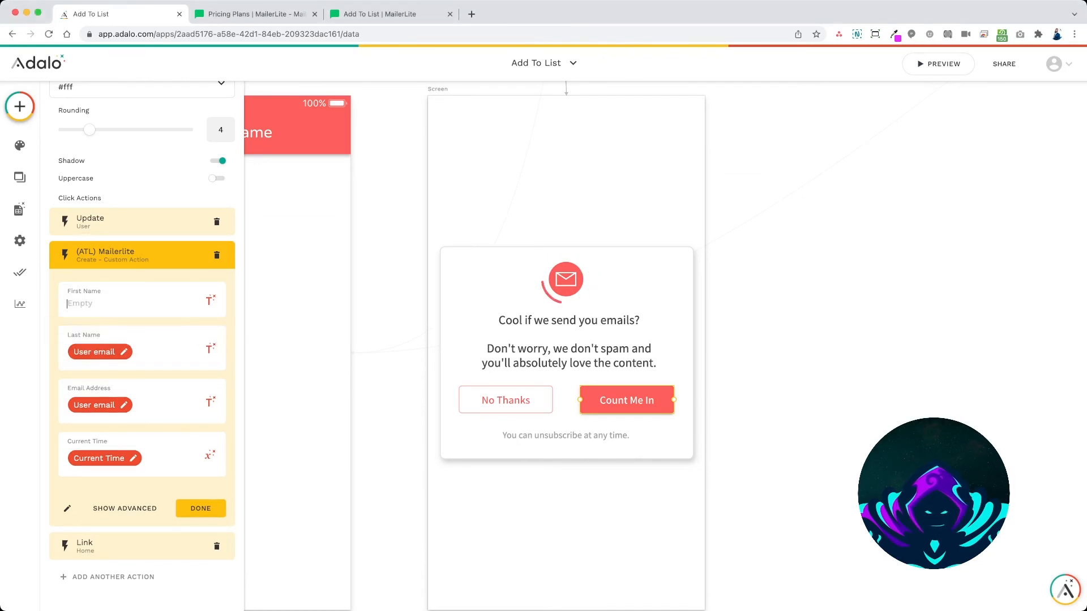
pyautogui.click(94, 351)
pyautogui.click(206, 327)
pyautogui.click(94, 397)
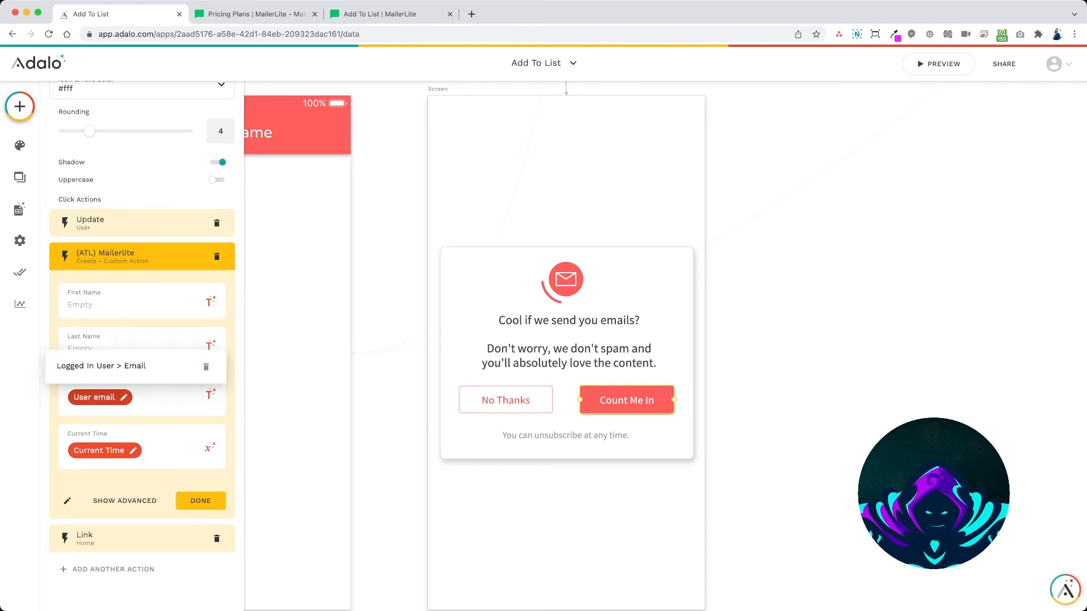
pyautogui.click(207, 359)
# Step: Set both the First Name and Last Name inputs to the Logged In User's Full Name
pyautogui.click(210, 311)
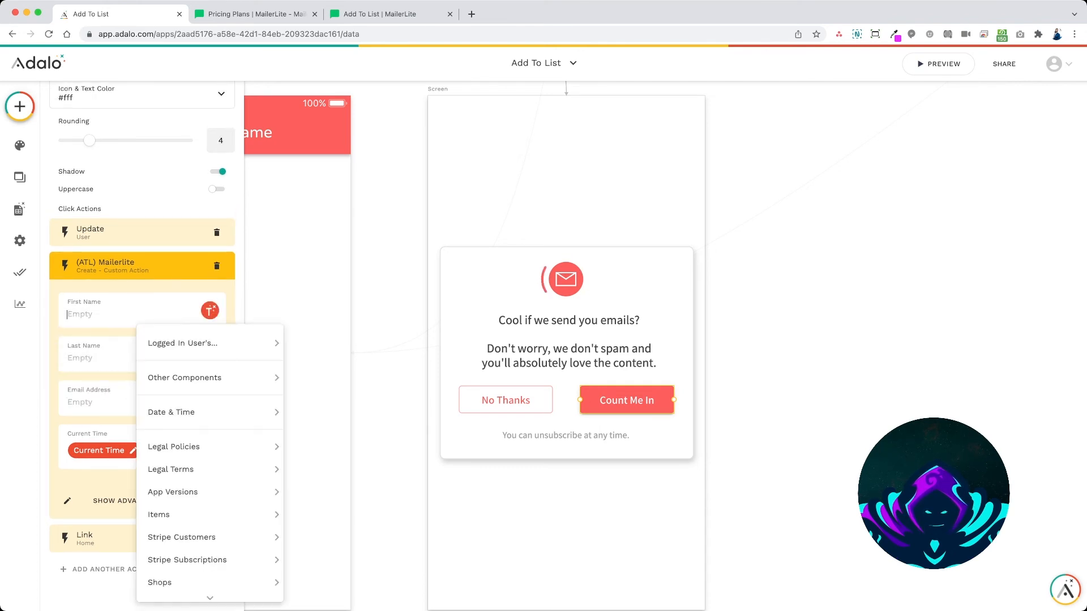
pyautogui.moveTo(226, 343)
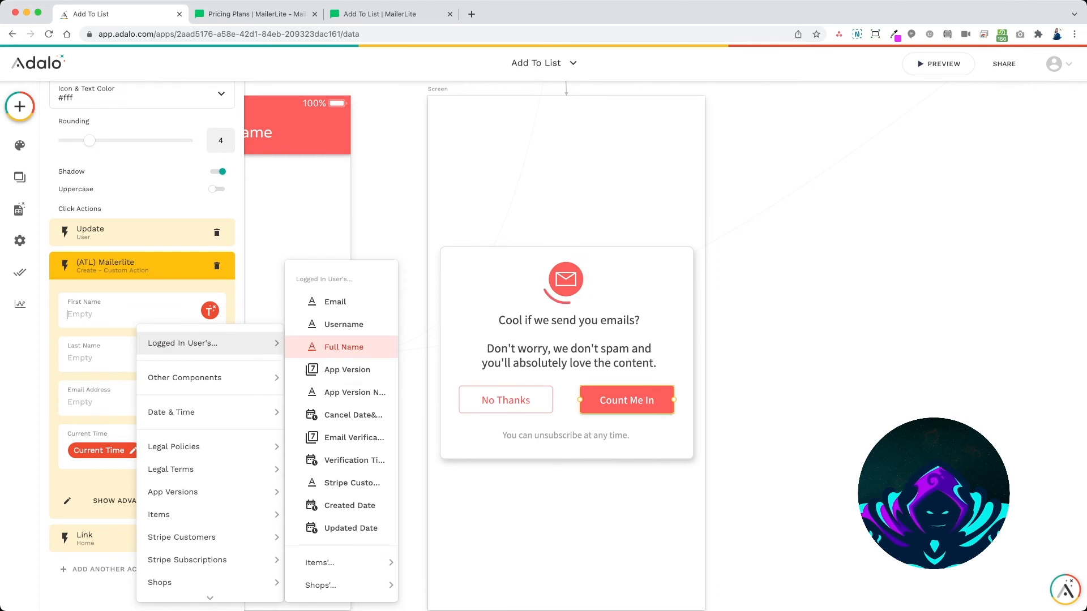
pyautogui.click(344, 347)
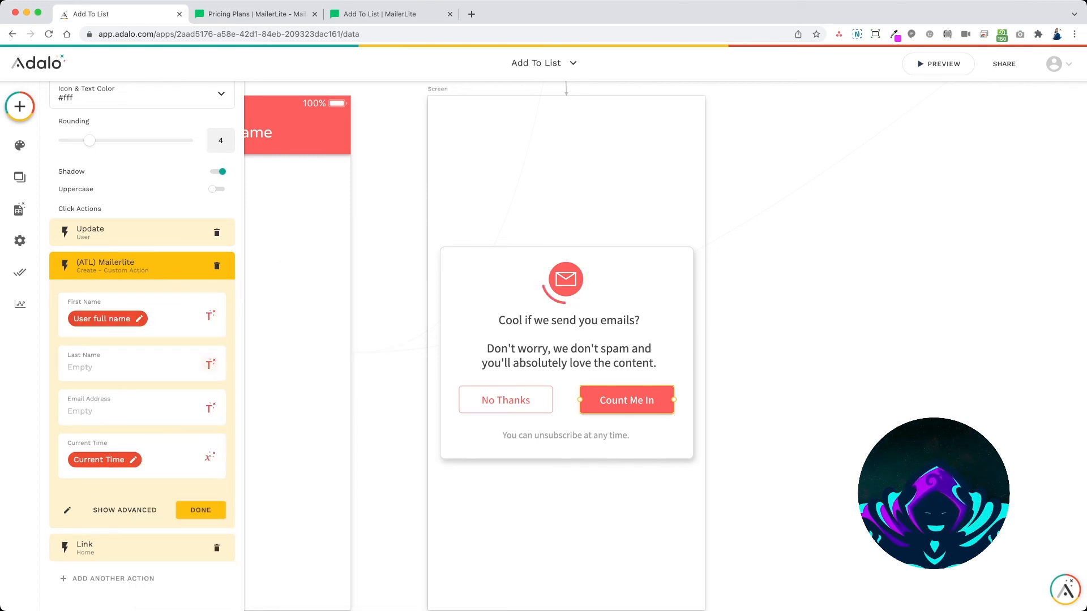
pyautogui.click(209, 364)
pyautogui.moveTo(210, 73)
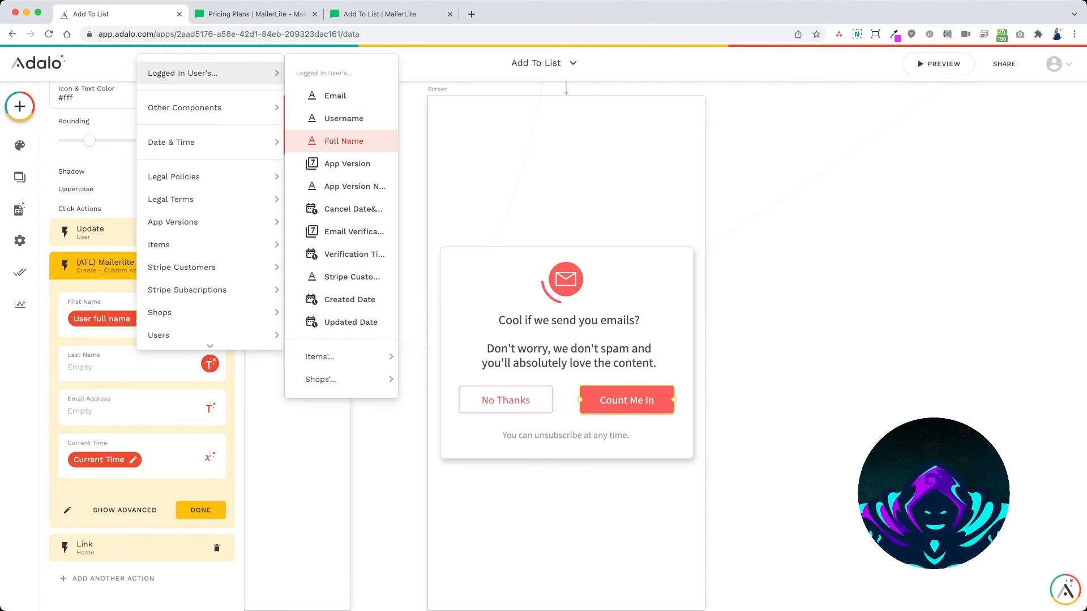
pyautogui.click(343, 141)
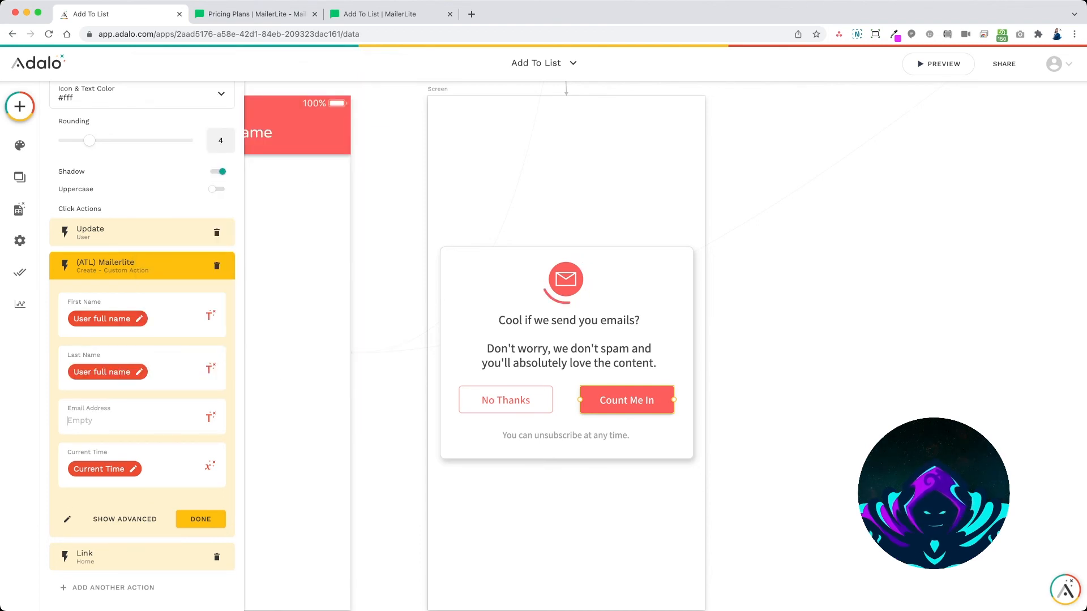
# Step: Set the Email Address input to the Logged In User's Email
pyautogui.click(210, 418)
pyautogui.moveTo(210, 87)
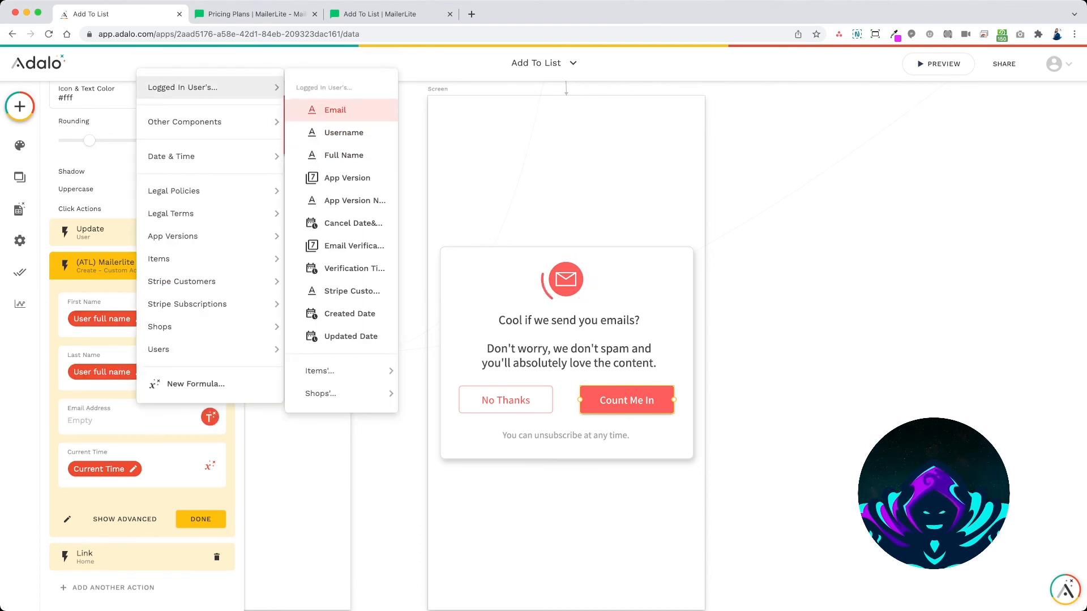
pyautogui.click(336, 110)
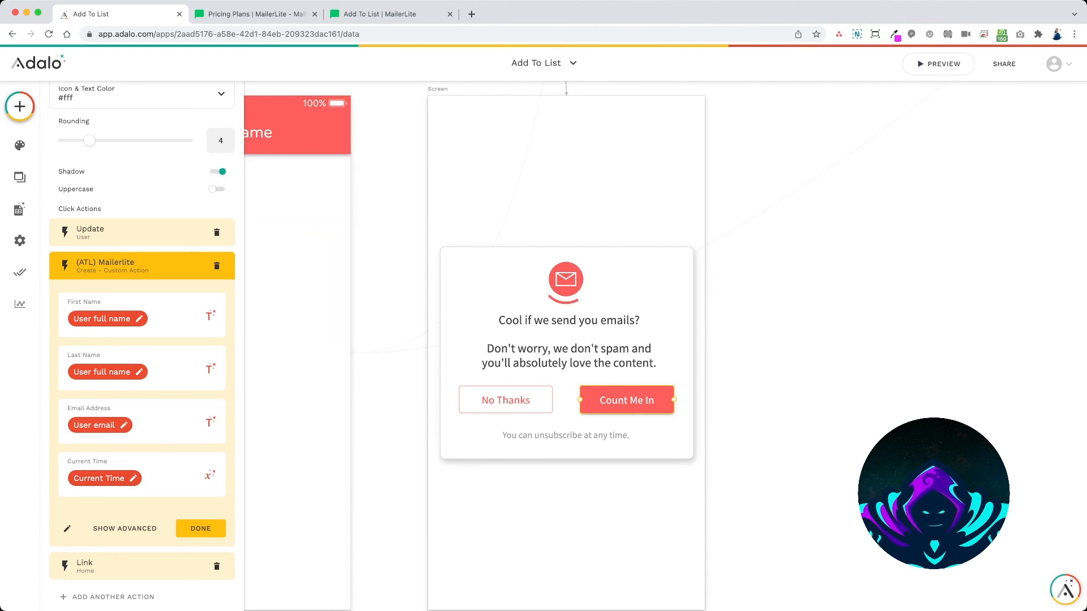
# Step: Check the Date & Time options available for the Current Time input and dismiss them
pyautogui.click(209, 476)
pyautogui.moveTo(210, 214)
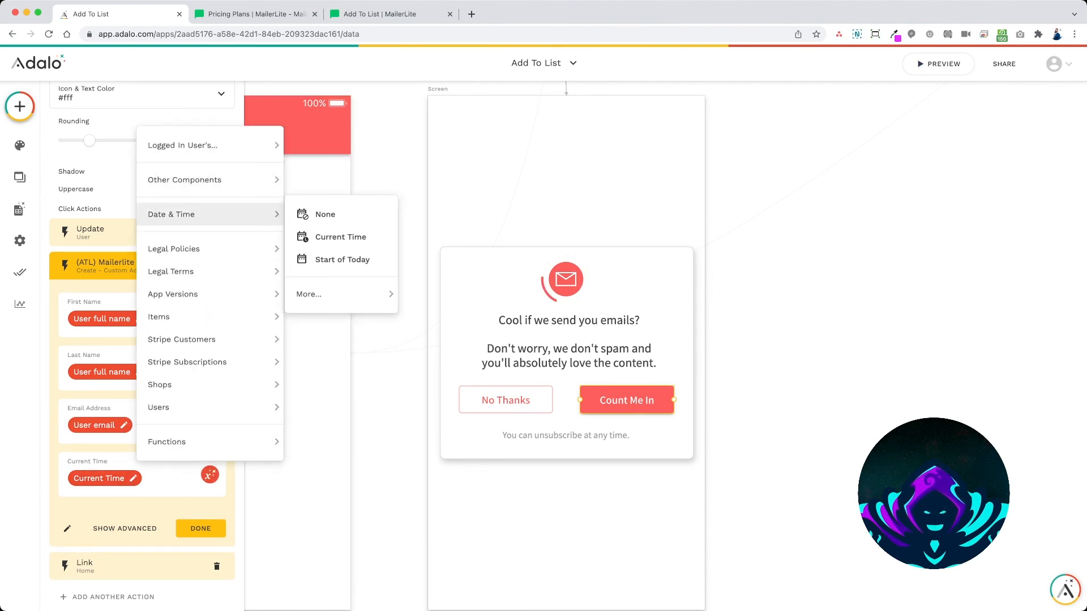
pyautogui.press('Escape')
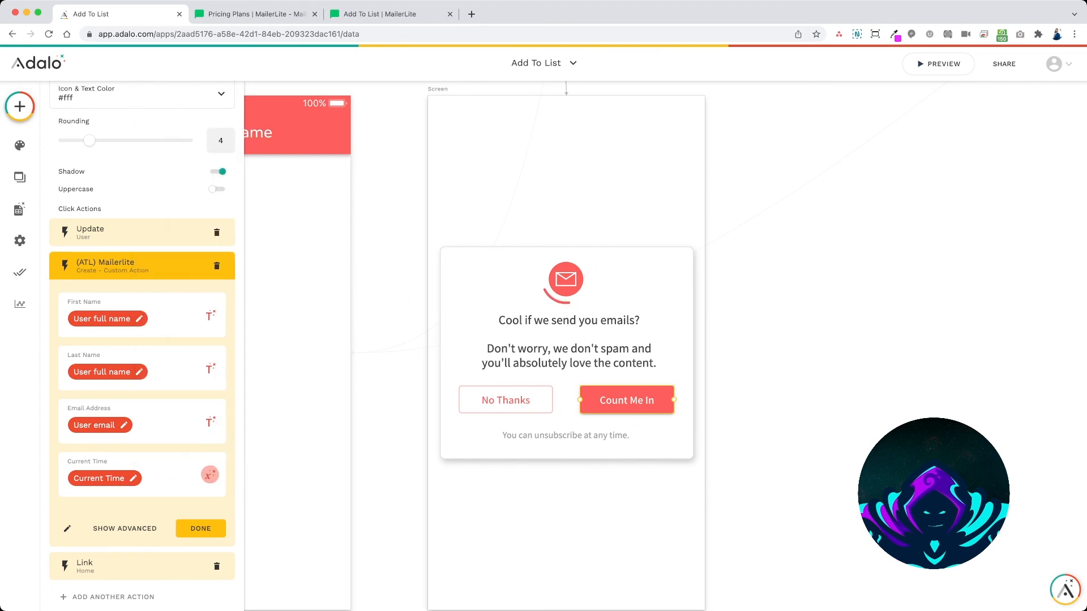
# Step: Finish reviewing the Mailerlite action and open the button's Update User action to inspect its Email List Asked setting
pyautogui.click(200, 528)
pyautogui.click(105, 505)
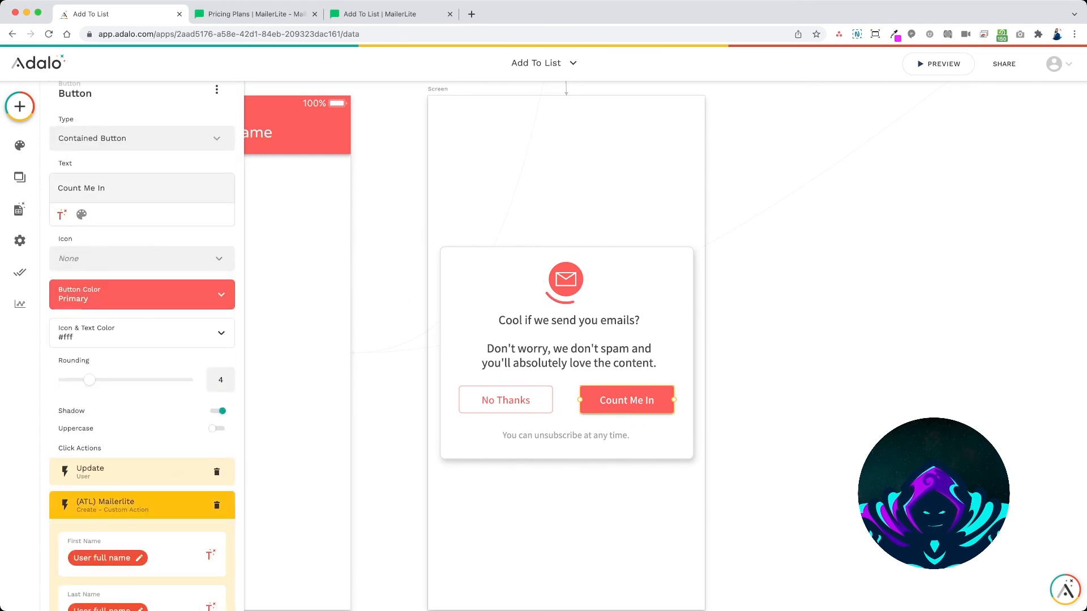
pyautogui.scroll(-5, 142, 339)
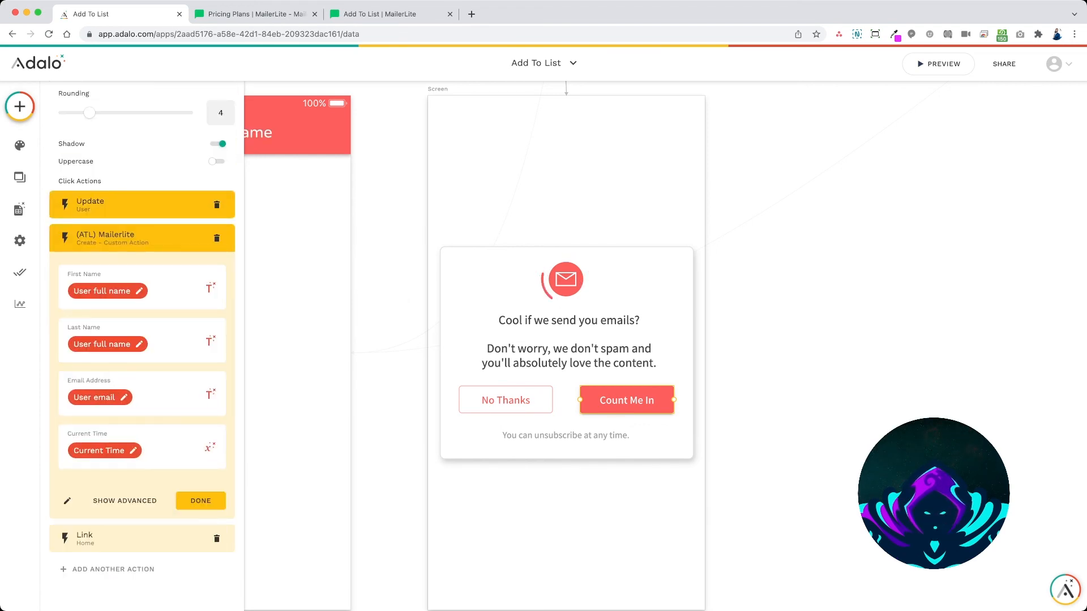
pyautogui.click(91, 204)
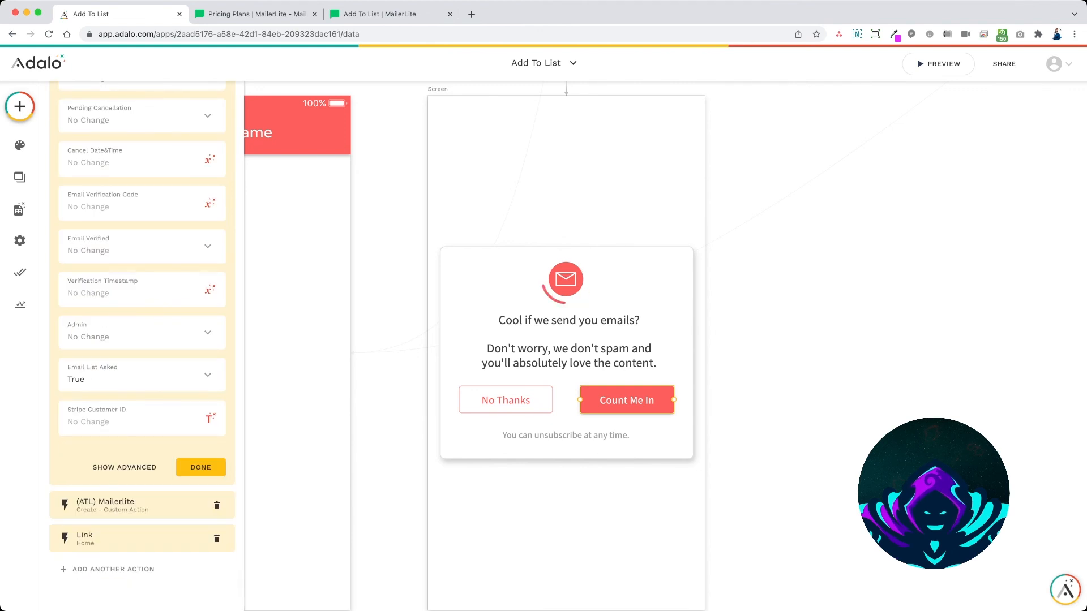